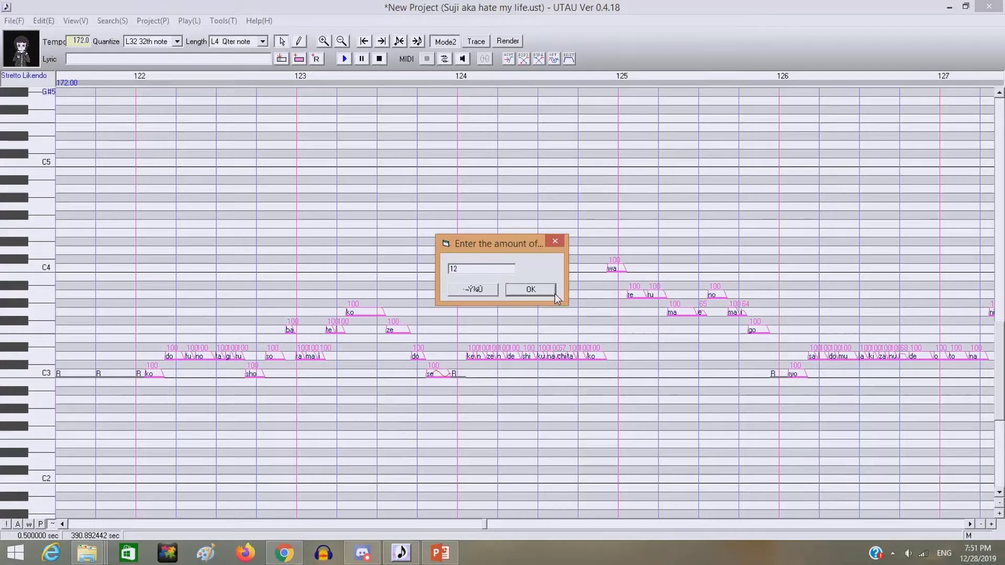
Shift all the notes up by 12 semitones and select the phrase from "ko" in measure 122 to "go" before measure 126
{"action": "left_click", "coordinate": [553, 293]}
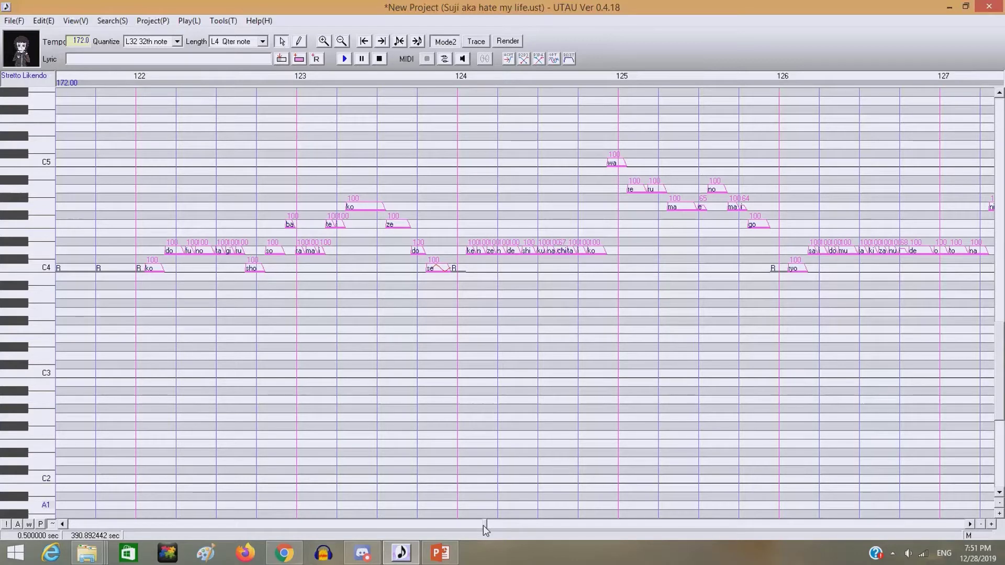
{"action": "left_click_drag", "start_coordinate": [483, 526], "coordinate": [482, 526]}
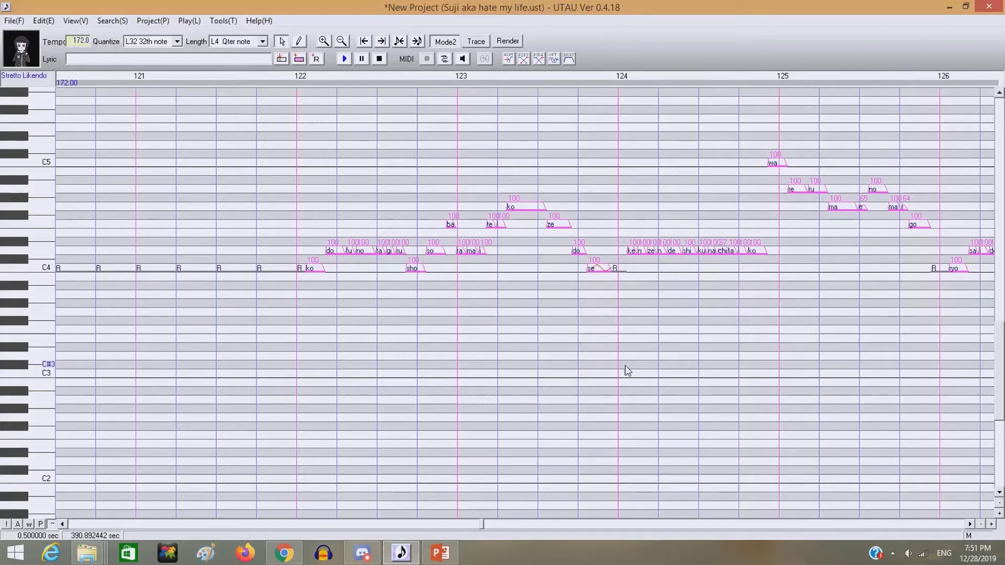
{"action": "left_click", "coordinate": [969, 524]}
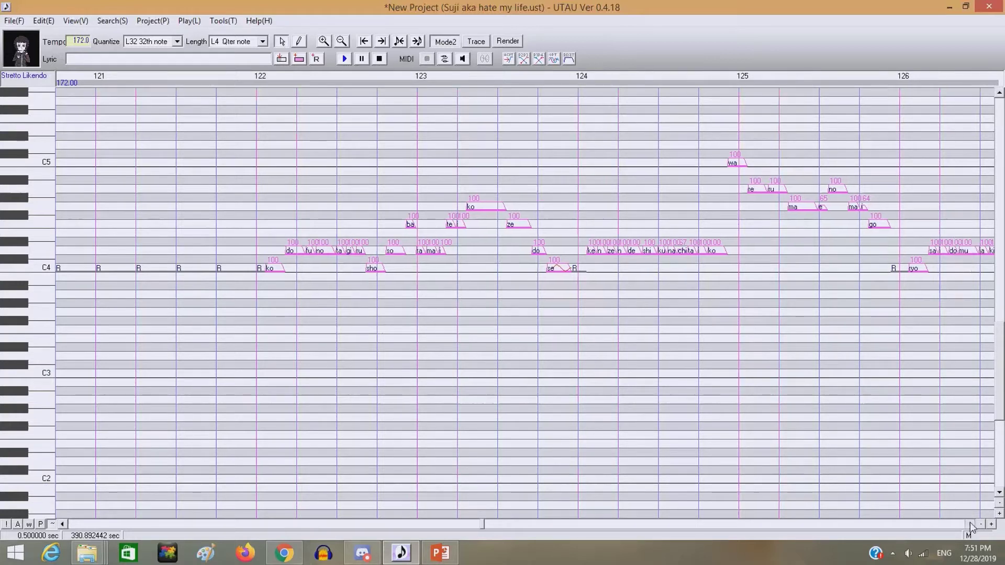
{"action": "left_click", "coordinate": [969, 524]}
{"action": "left_click", "coordinate": [969, 524]}
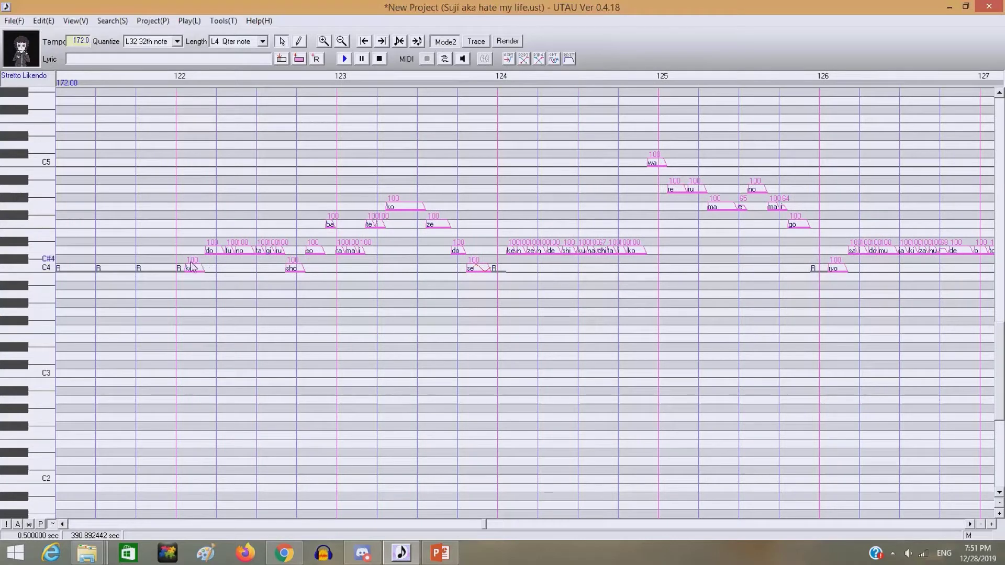
{"action": "left_click_drag", "start_coordinate": [188, 253], "coordinate": [801, 270]}
Switch to Chrome and look over the YouTube page of the Suji UTAU cover with its description
{"action": "left_click", "coordinate": [284, 553]}
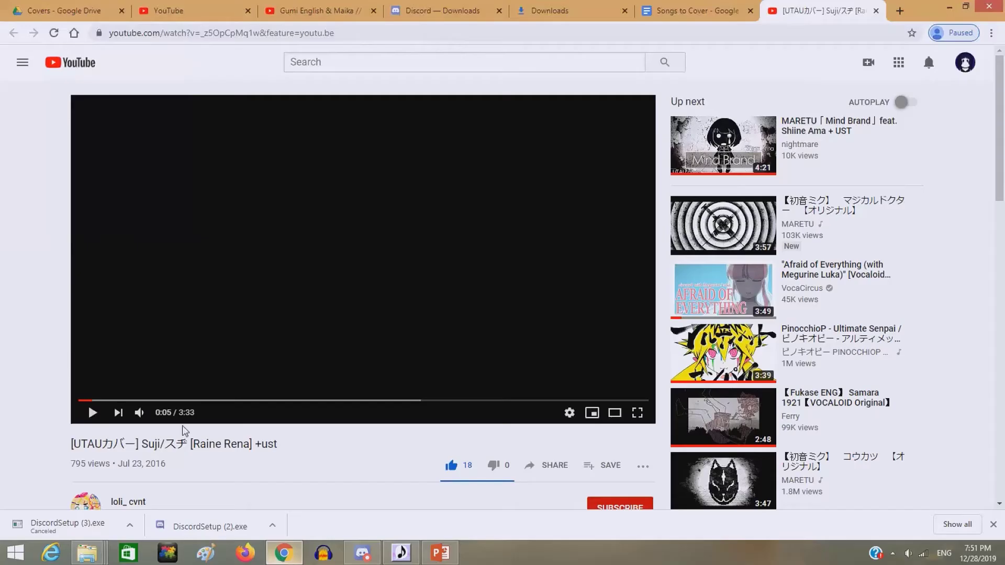
{"action": "scroll", "coordinate": [58, 438], "scroll_direction": "down", "scroll_amount": 2}
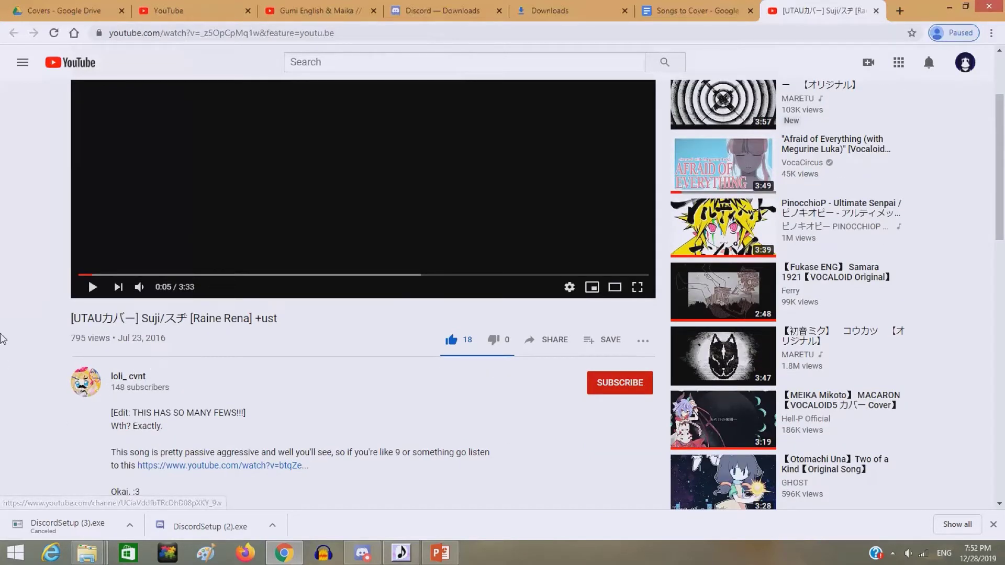
{"action": "scroll", "coordinate": [1, 338], "scroll_direction": "up", "scroll_amount": 2}
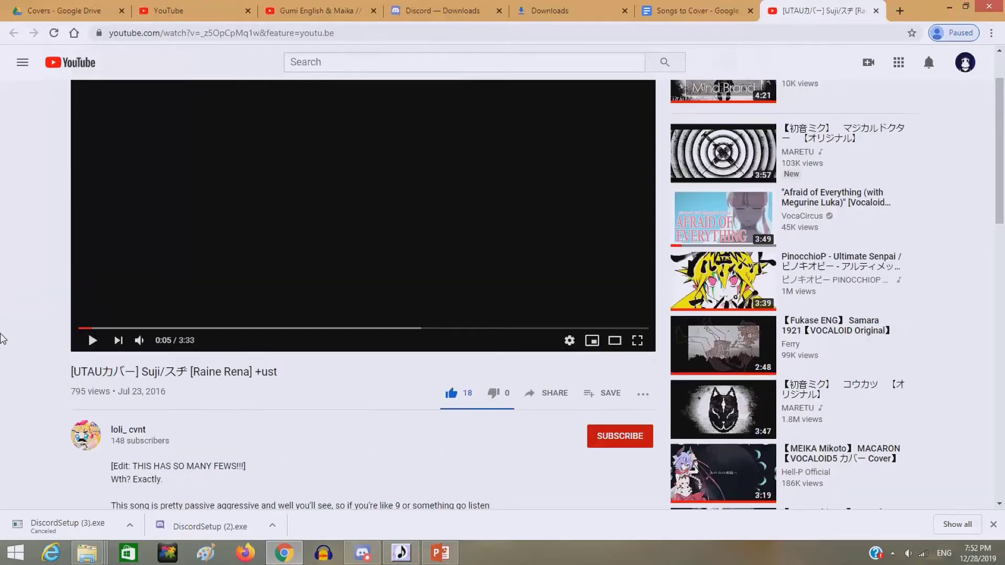
Switch back to UTAU and play the selected phrase
{"action": "left_click", "coordinate": [401, 553]}
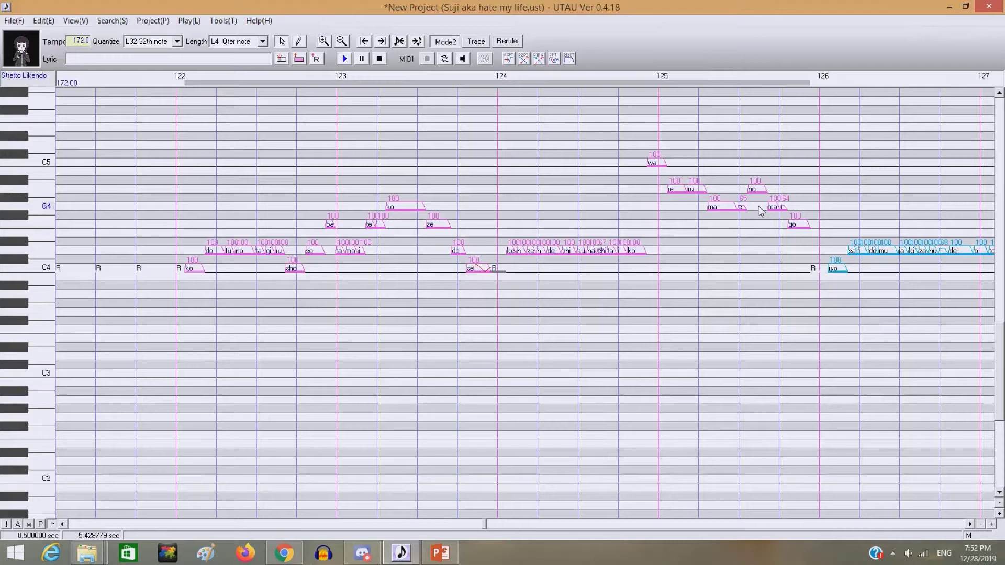
{"action": "left_click", "coordinate": [344, 59]}
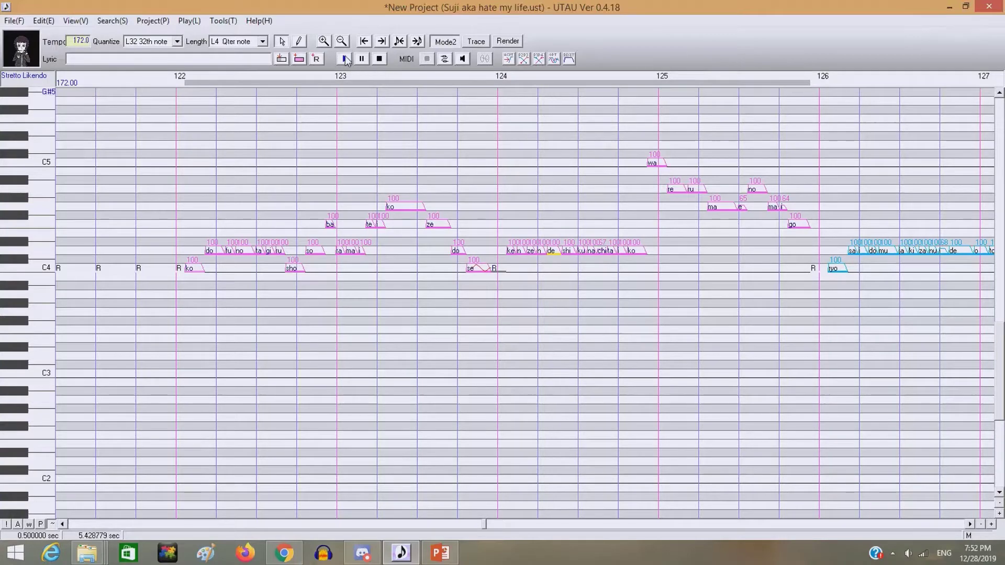
{"action": "left_click", "coordinate": [345, 60]}
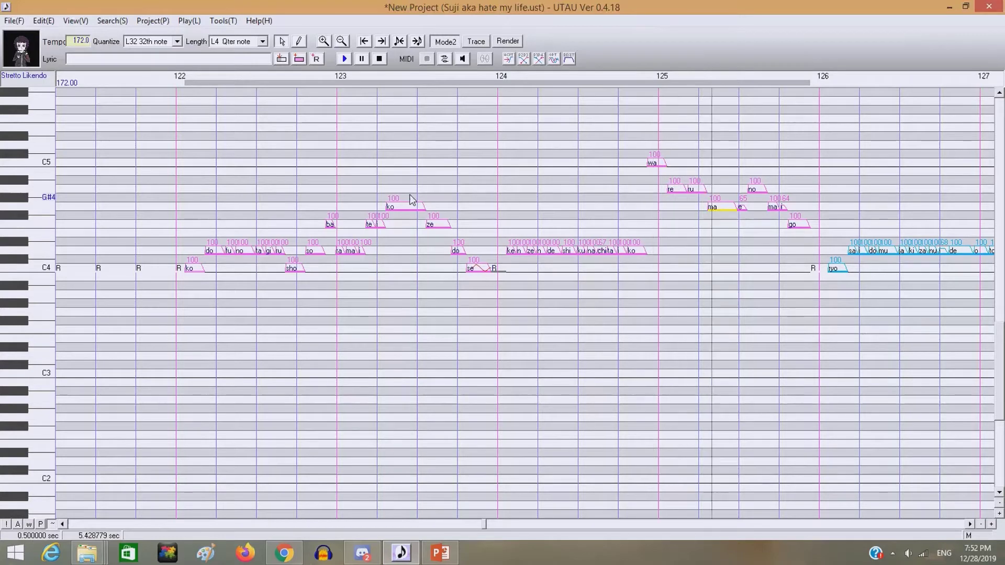
Select all the notes and move the region by -5 semitones
{"action": "left_click", "coordinate": [39, 21]}
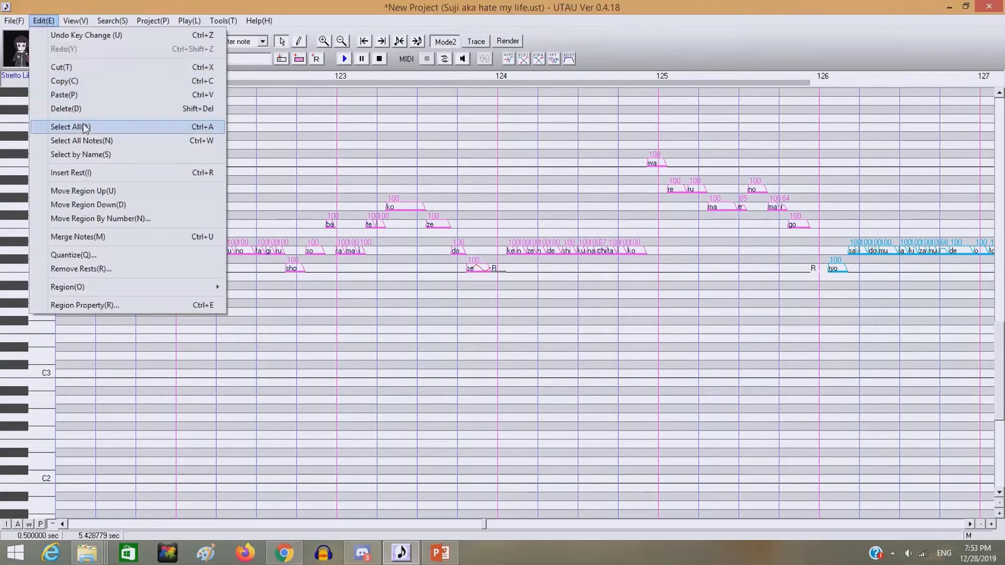
{"action": "left_click", "coordinate": [50, 127]}
{"action": "left_click", "coordinate": [52, 22]}
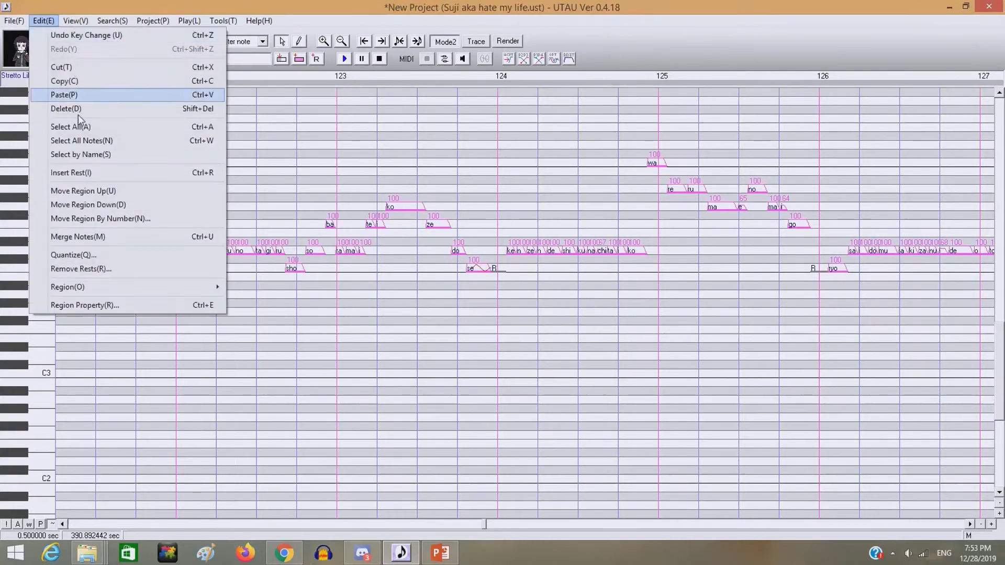
{"action": "left_click", "coordinate": [99, 218]}
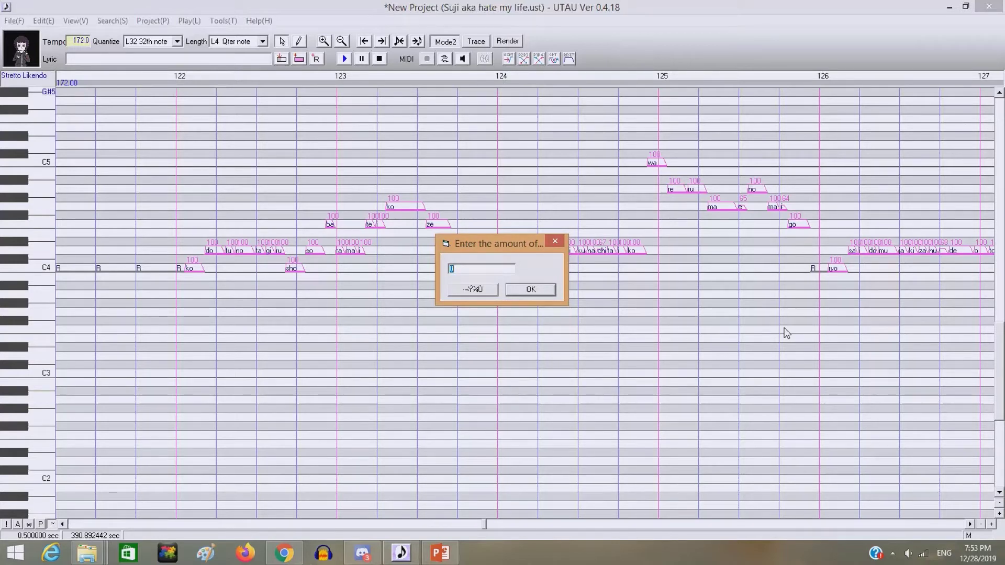
{"action": "type", "text": "-5"}
{"action": "left_click", "coordinate": [530, 290]}
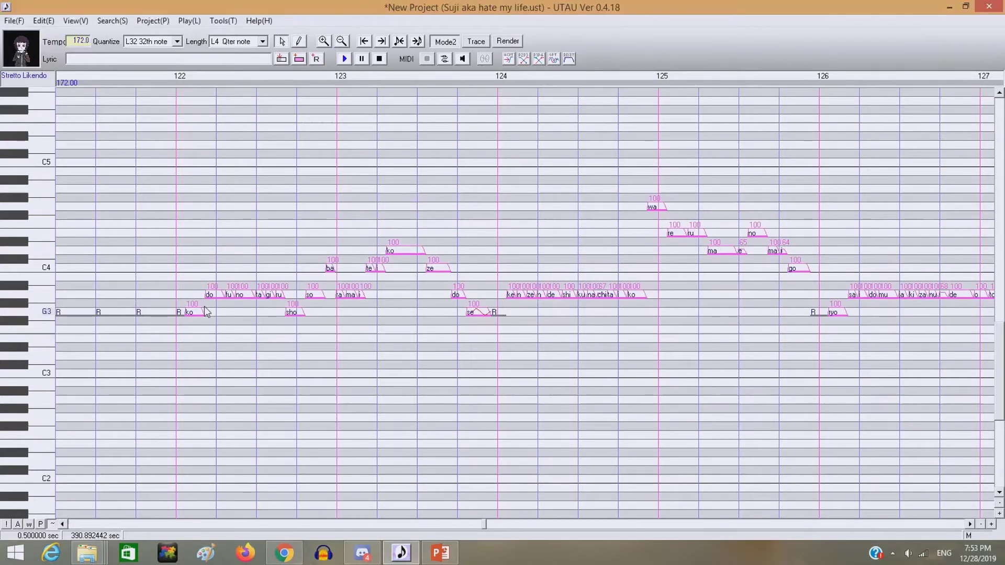
Select the phrase from "ko" in measure 122 to "go" before measure 126 and listen to it
{"action": "left_click", "coordinate": [198, 291]}
{"action": "key", "text": "space"}
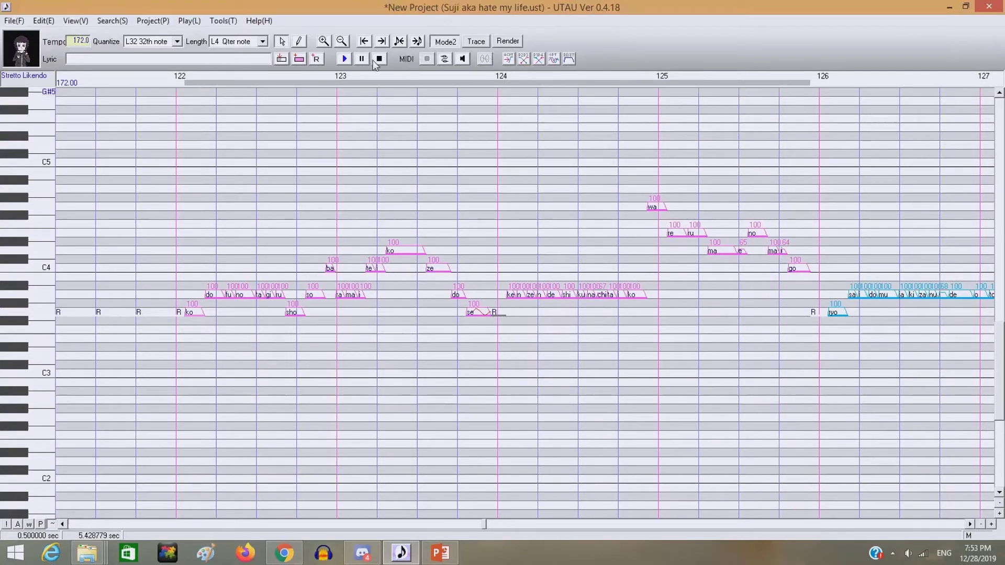
{"action": "left_click", "coordinate": [345, 59]}
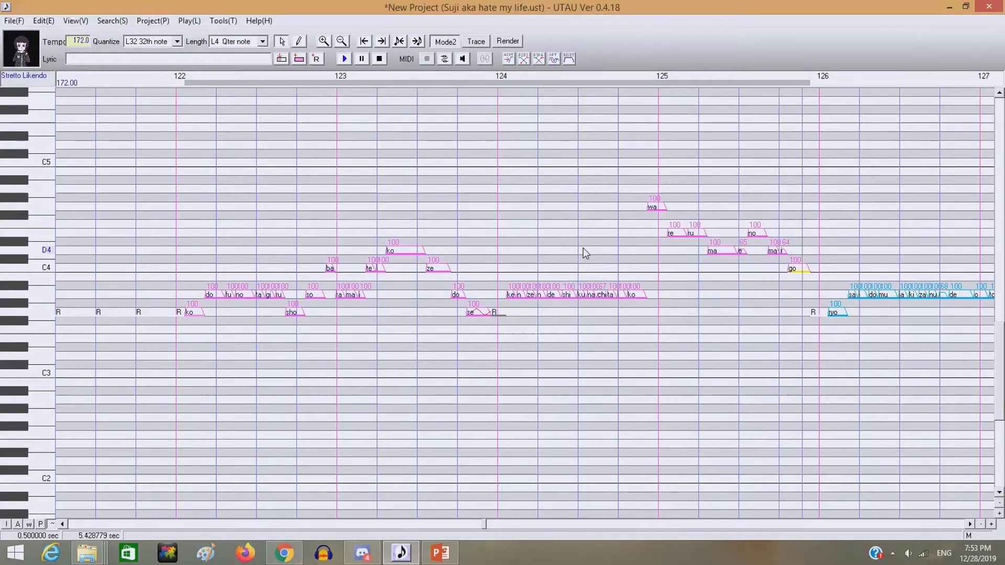
Undo the -5 semitone shift of the notes
{"action": "left_click", "coordinate": [43, 20]}
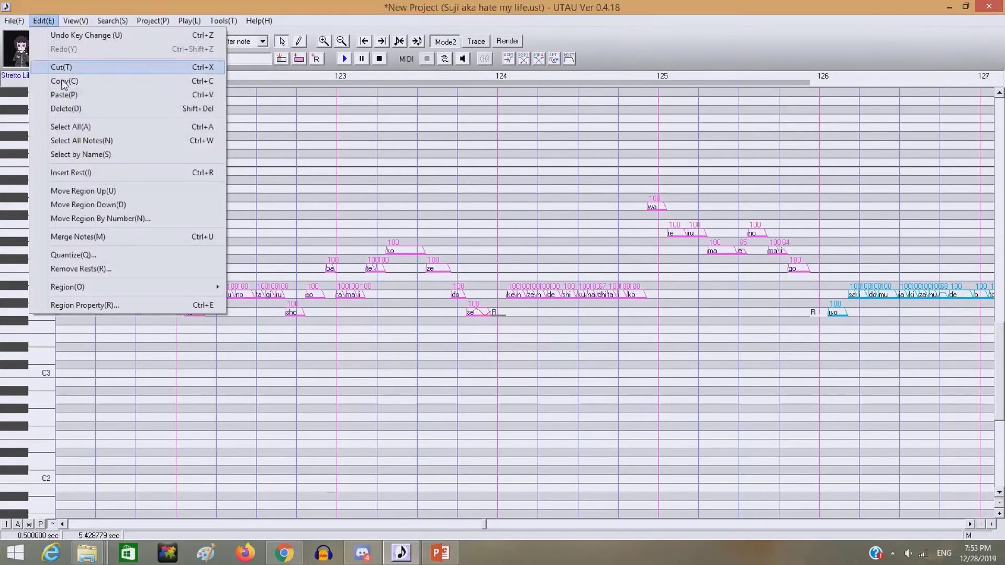
{"action": "left_click", "coordinate": [86, 127]}
{"action": "left_click", "coordinate": [44, 21]}
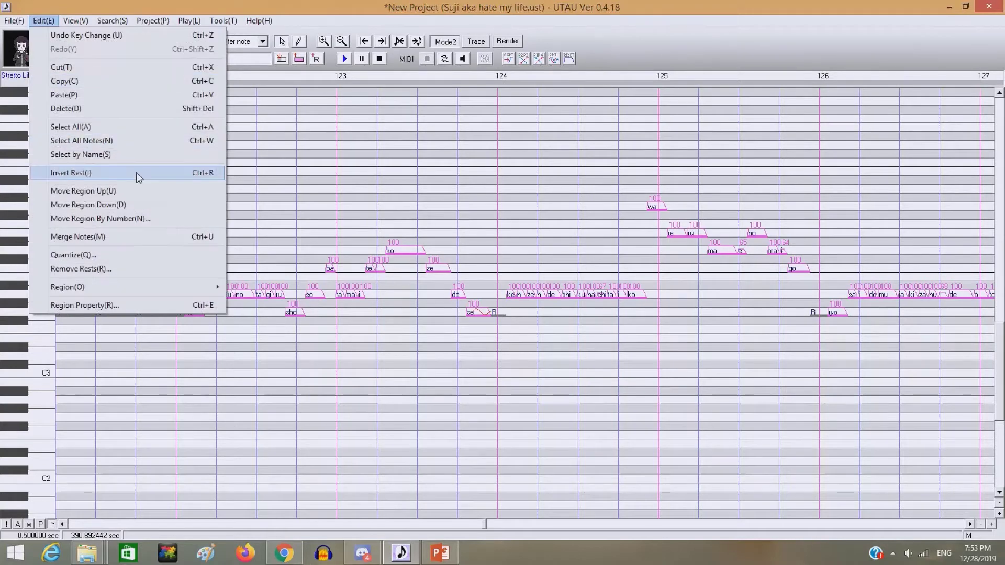
{"action": "left_click", "coordinate": [132, 218]}
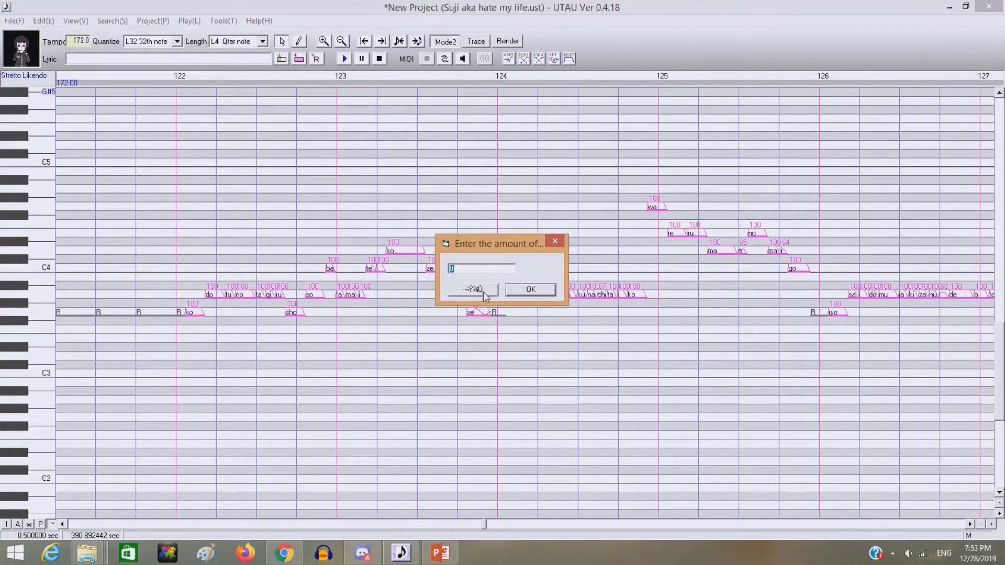
{"action": "type", "text": "5"}
{"action": "key", "text": "Return"}
{"action": "left_click", "coordinate": [43, 20]}
{"action": "left_click", "coordinate": [46, 33]}
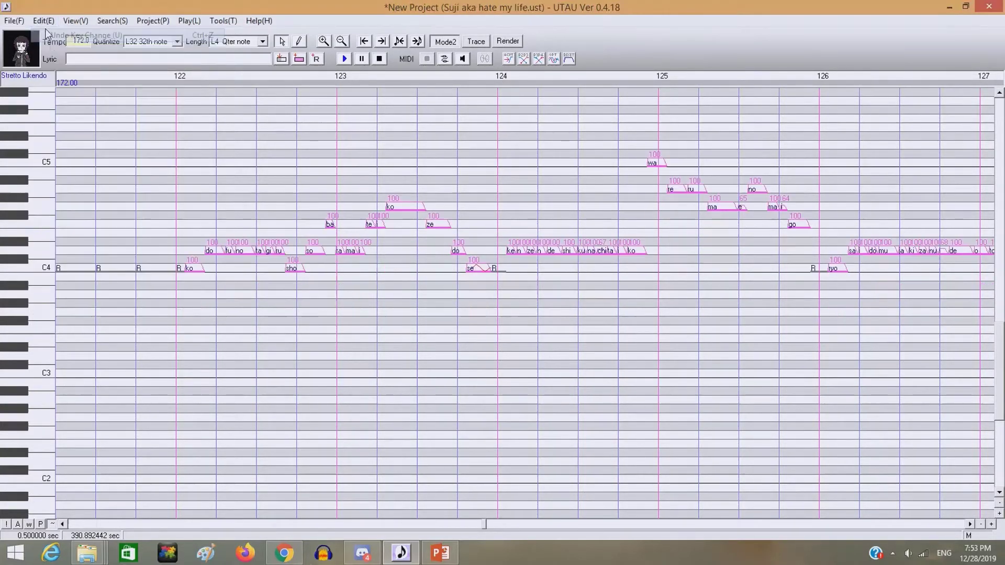
Move all the notes down by one octave and play the phrase between measures 122 and 126
{"action": "left_click", "coordinate": [43, 20]}
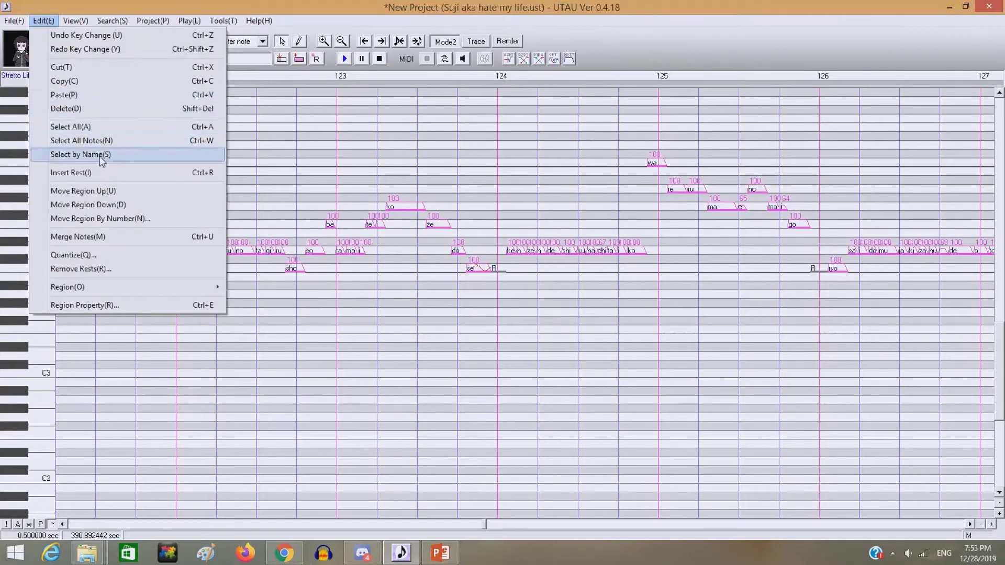
{"action": "left_click", "coordinate": [101, 218]}
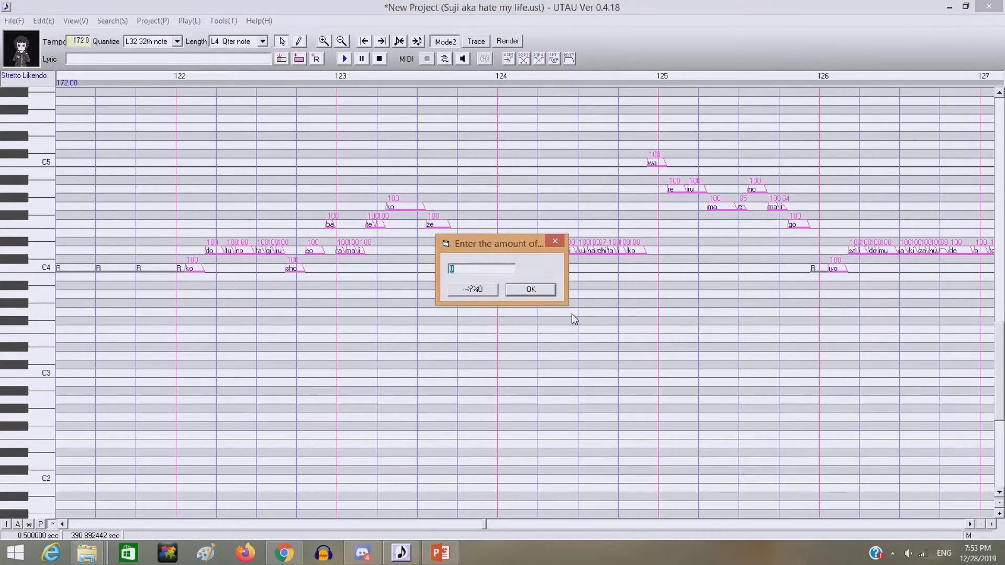
{"action": "left_click", "coordinate": [528, 290]}
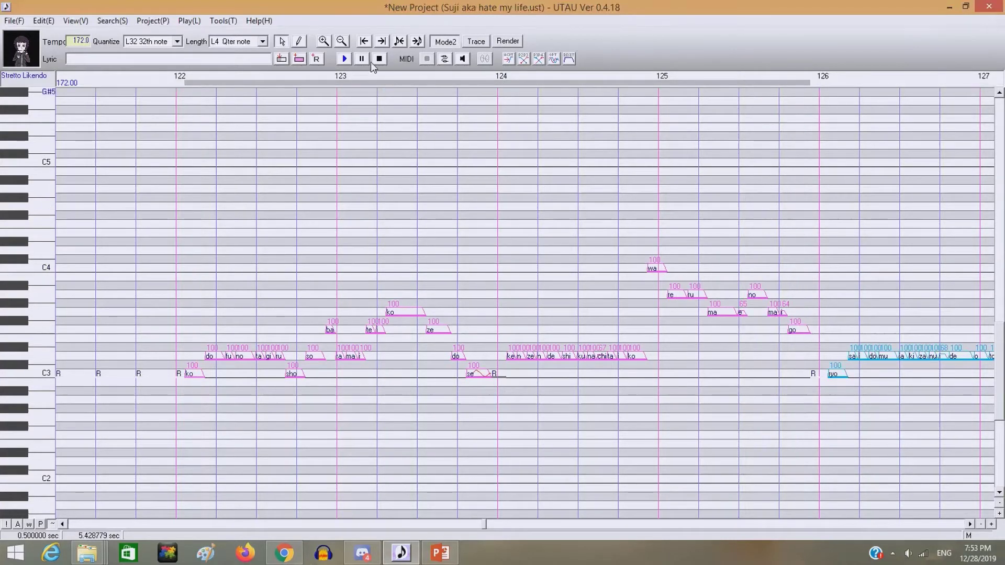
{"action": "left_click", "coordinate": [345, 59]}
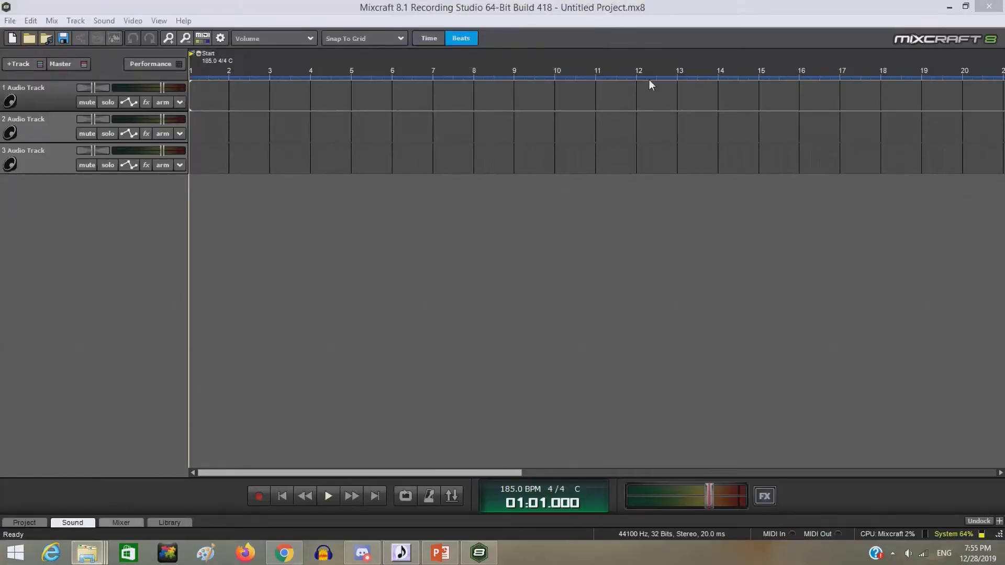
Bring up the Simple Harmonies folder over the empty Mixcraft project to view its WAV files
{"action": "left_click", "coordinate": [660, 4]}
{"action": "mouse_move", "coordinate": [660, 2]}
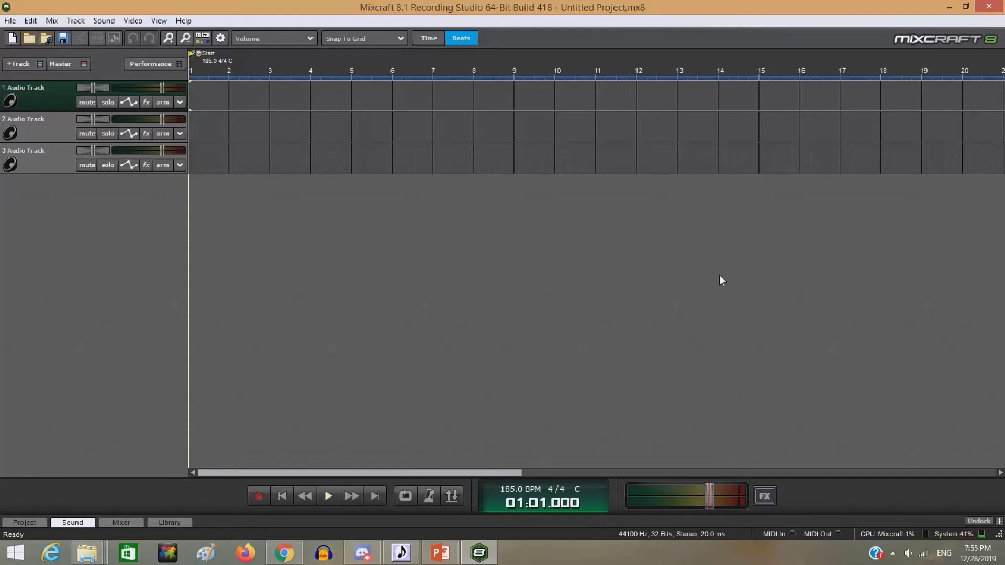
{"action": "mouse_move", "coordinate": [87, 553]}
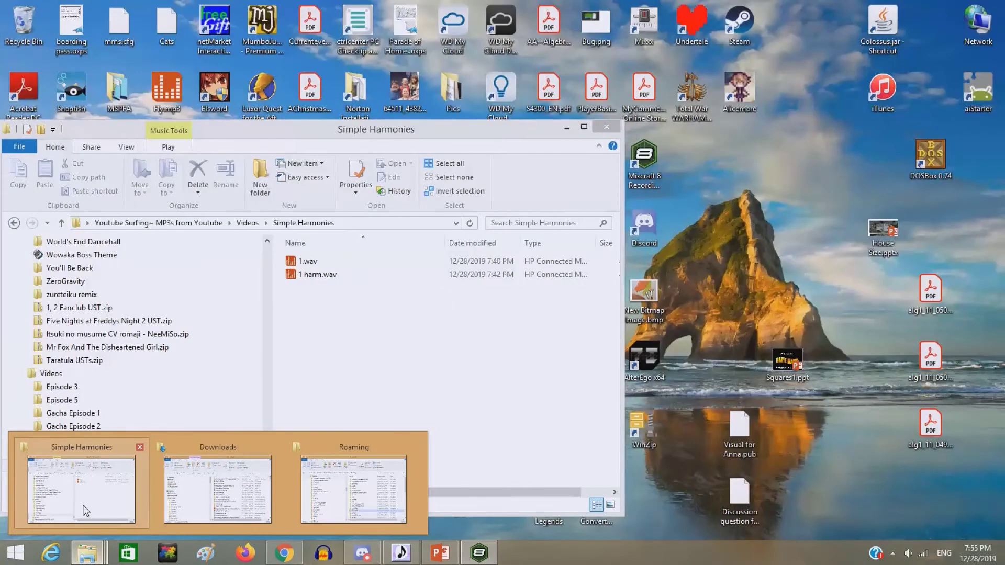
{"action": "left_click", "coordinate": [86, 510]}
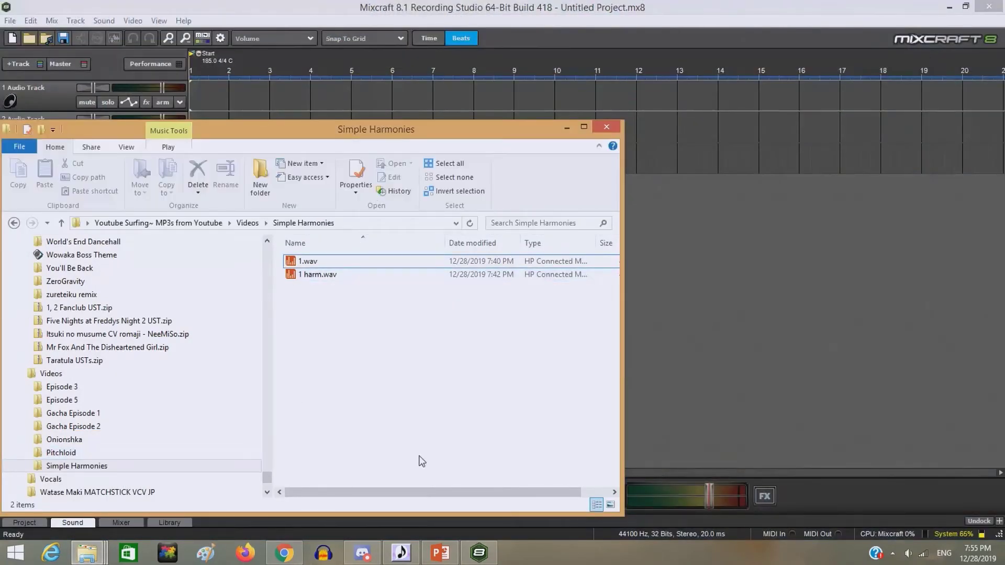
Switch to UTAU and export the selected phrase as the WAV file "1 Octave" in the Simple Harmonies folder
{"action": "left_click", "coordinate": [401, 552]}
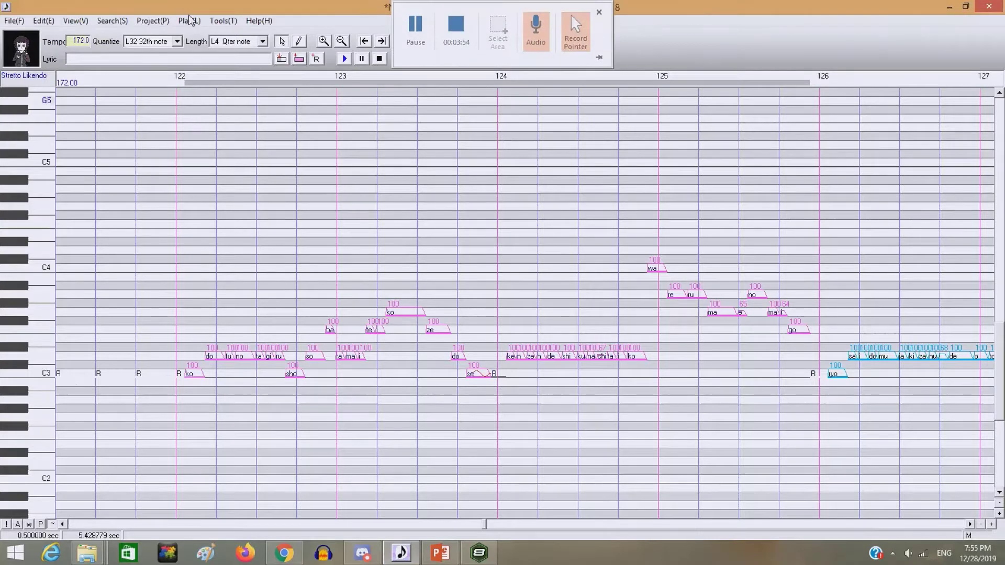
{"action": "left_click", "coordinate": [188, 21]}
{"action": "left_click", "coordinate": [232, 99]}
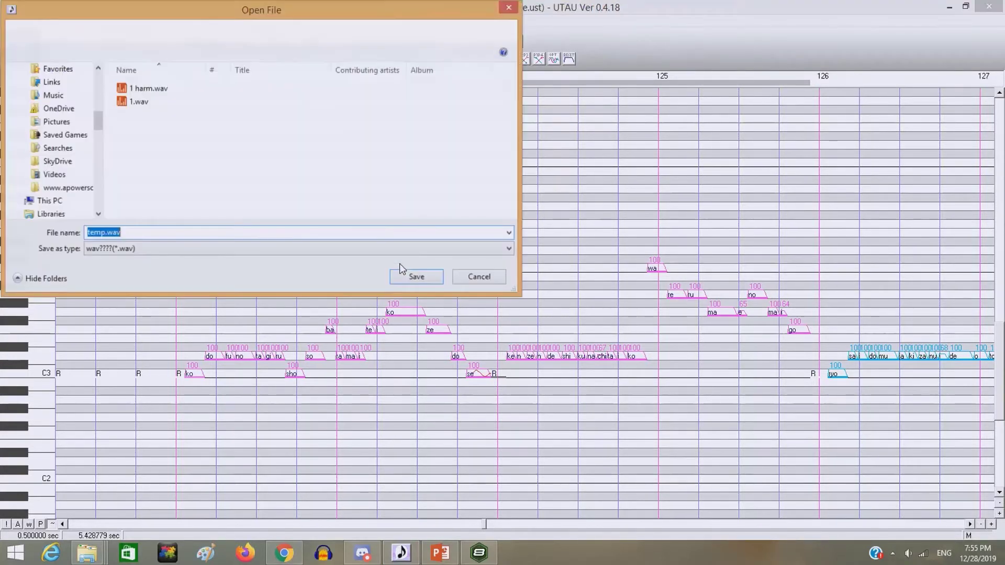
{"action": "type", "text": "1 Ot"}
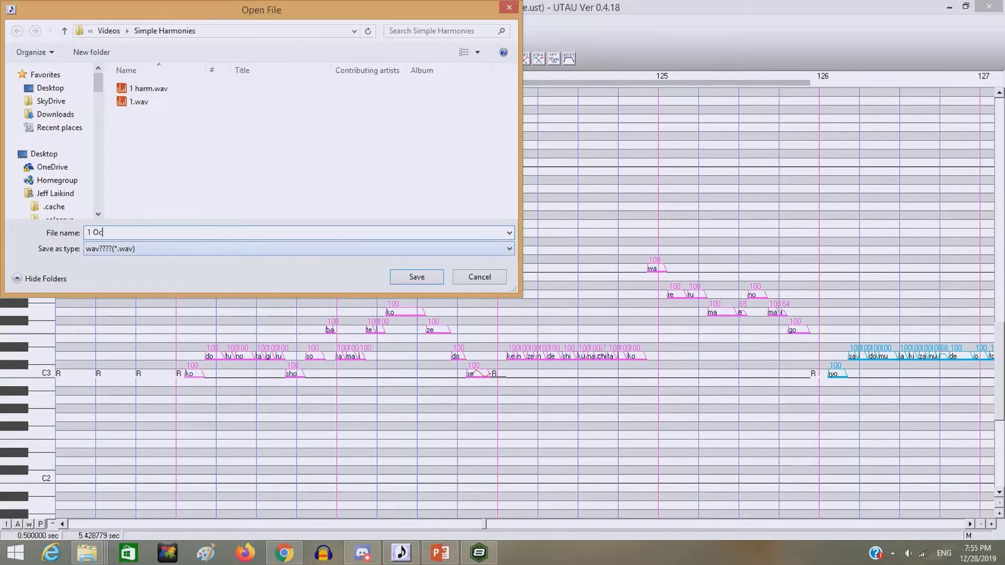
{"action": "left_click", "coordinate": [417, 277]}
Switch to Mixcraft, place 1.wav from the Simple Harmonies folder at the start of the first audio track, and play it
{"action": "left_click", "coordinate": [484, 558]}
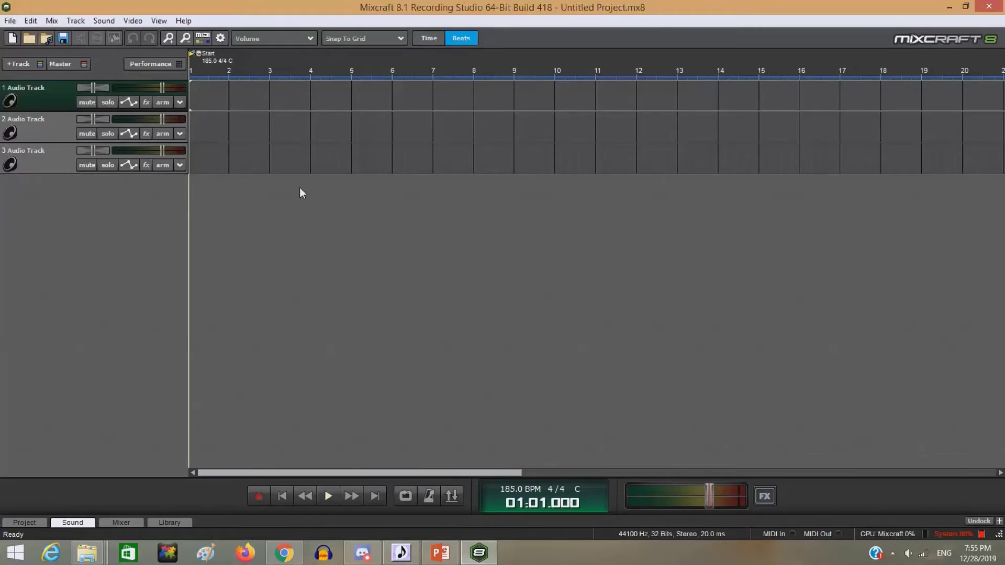
{"action": "mouse_move", "coordinate": [87, 553]}
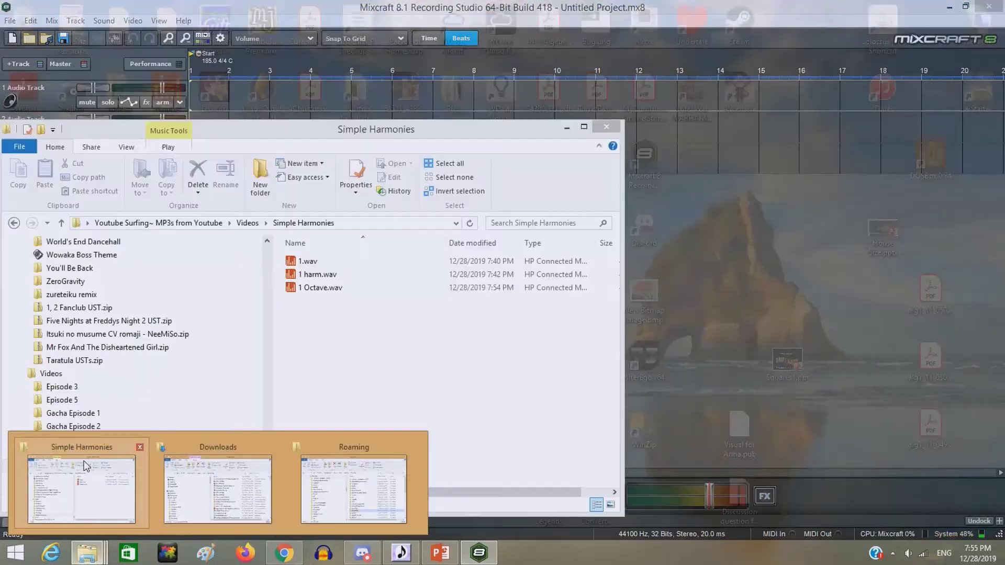
{"action": "left_click", "coordinate": [101, 443]}
{"action": "left_click_drag", "start_coordinate": [415, 135], "coordinate": [895, 67]}
{"action": "left_click_drag", "start_coordinate": [792, 193], "coordinate": [306, 183]}
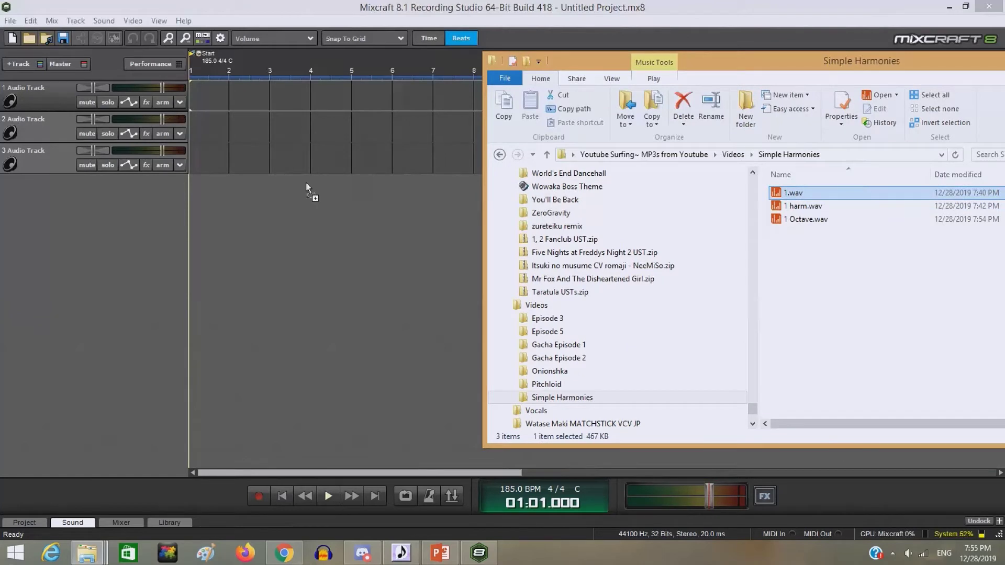
{"action": "left_click_drag", "start_coordinate": [191, 86], "coordinate": [191, 86]}
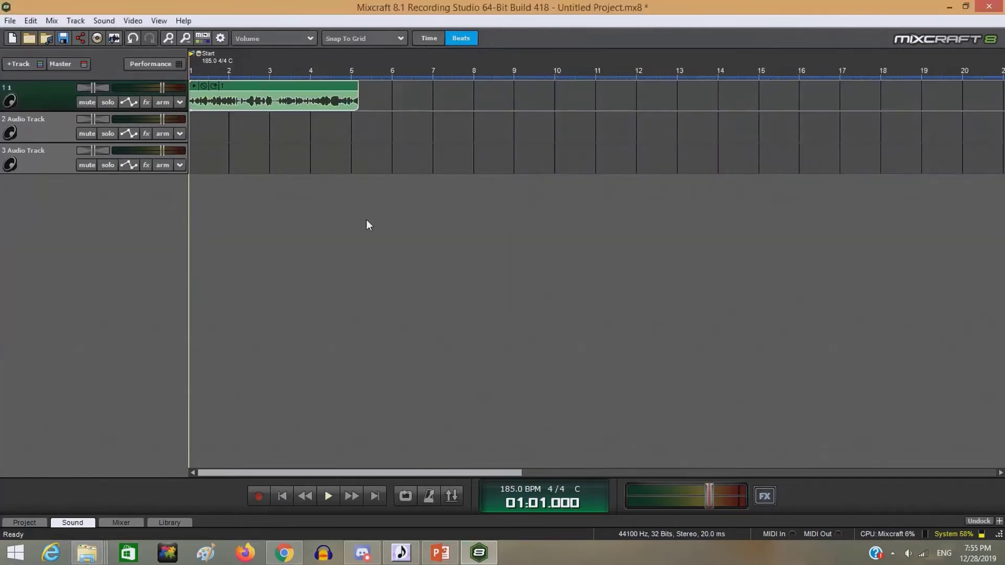
{"action": "left_click", "coordinate": [331, 496]}
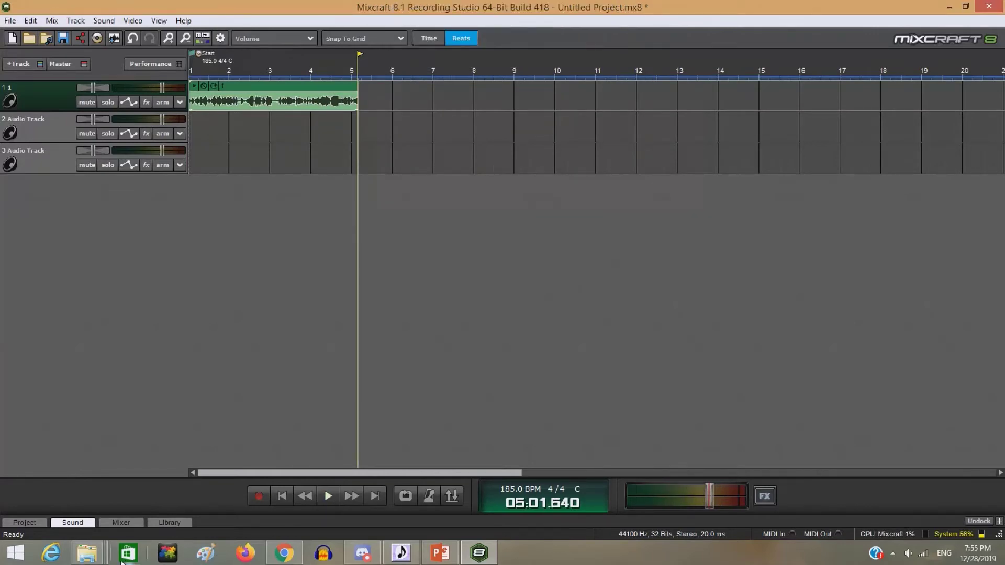
Place 1 harm.wav from the Simple Harmonies folder at the start of the second audio track and play both tracks from the beginning
{"action": "mouse_move", "coordinate": [87, 553]}
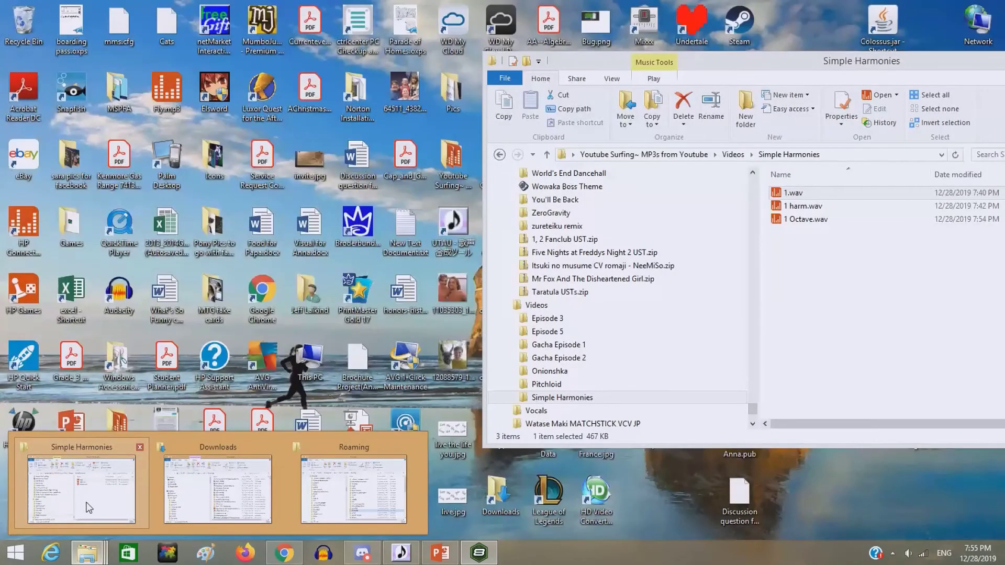
{"action": "left_click", "coordinate": [89, 507]}
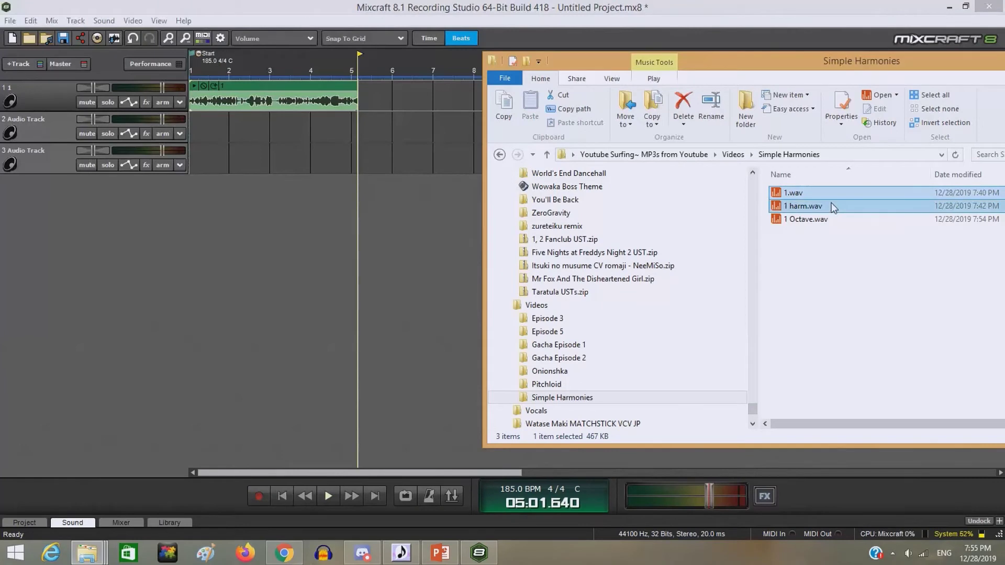
{"action": "left_click_drag", "start_coordinate": [834, 208], "coordinate": [907, 310]}
{"action": "left_click", "coordinate": [804, 207]}
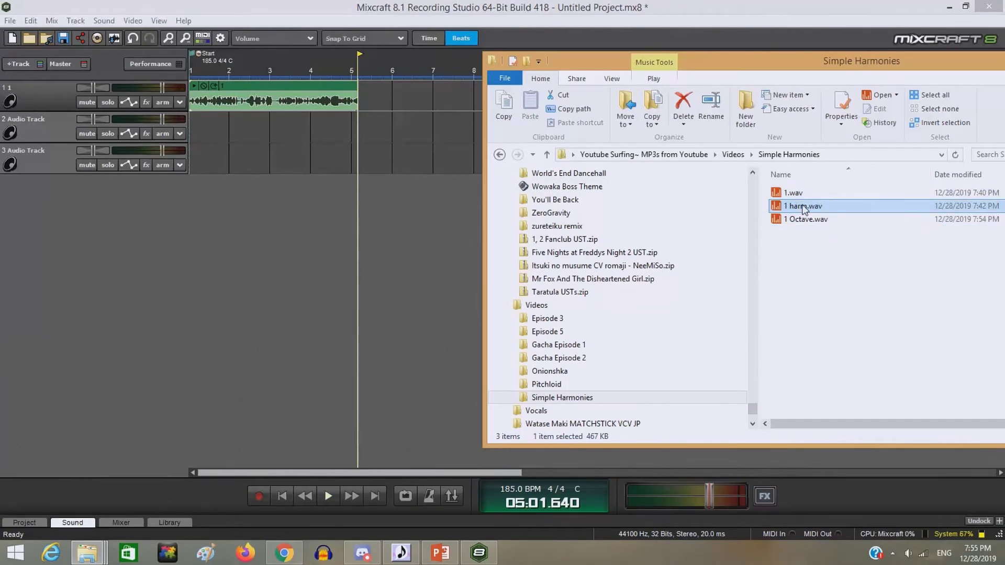
{"action": "left_click_drag", "start_coordinate": [804, 207], "coordinate": [187, 118]}
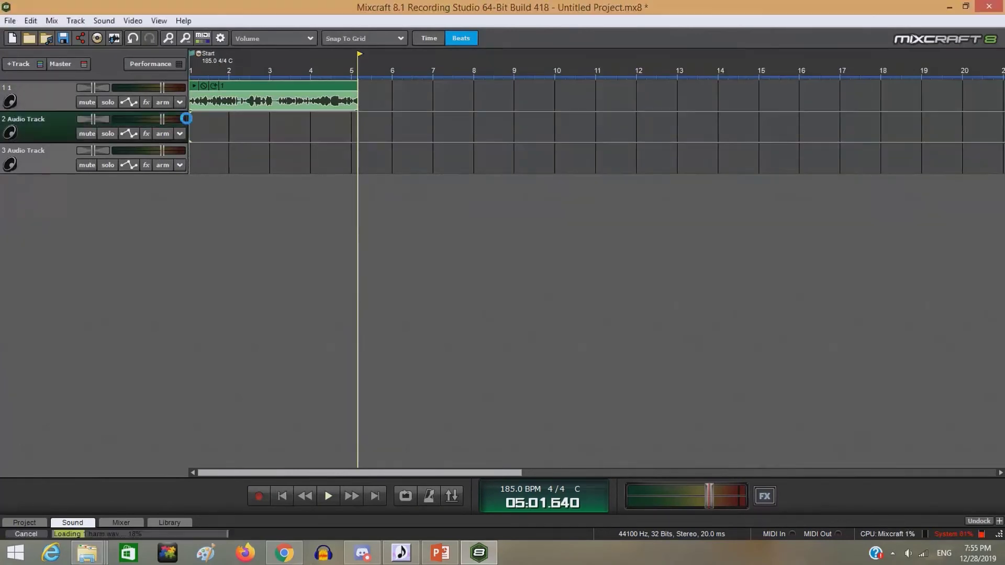
{"action": "left_click", "coordinate": [284, 498]}
{"action": "left_click", "coordinate": [328, 496]}
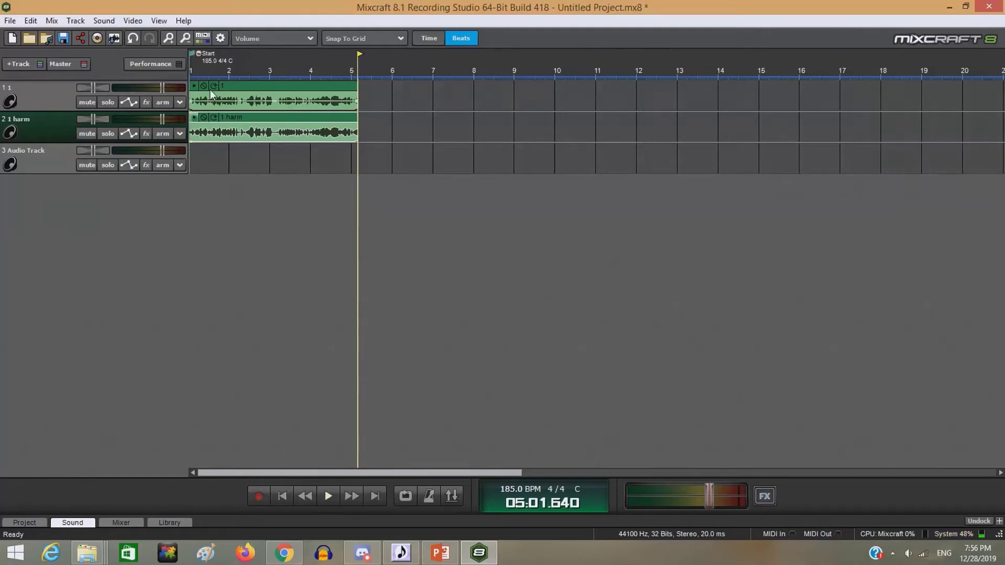
Place 1 Octave.wav from the Simple Harmonies folder at the start of the third audio track and play all three tracks together
{"action": "left_click", "coordinate": [105, 554]}
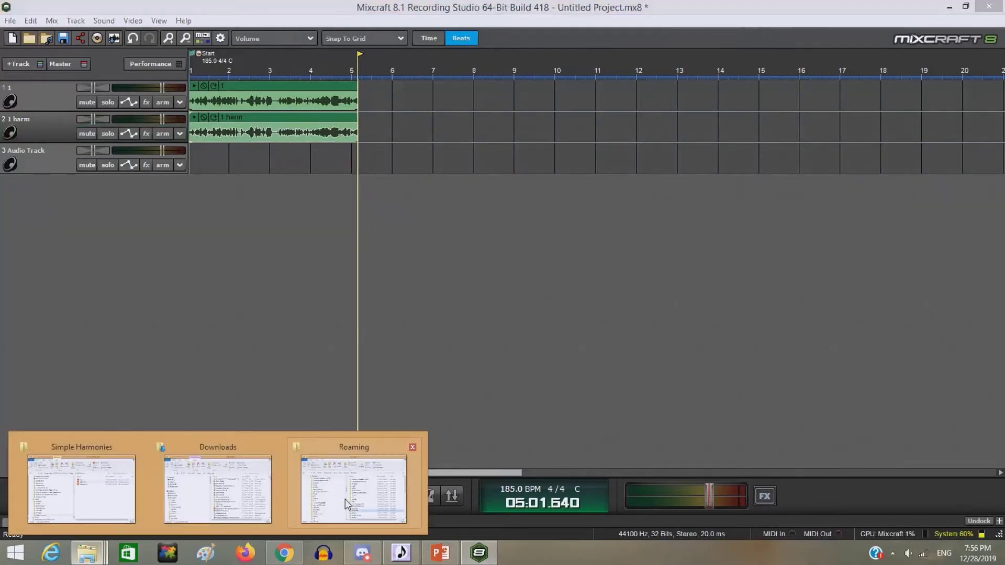
{"action": "left_click", "coordinate": [78, 437]}
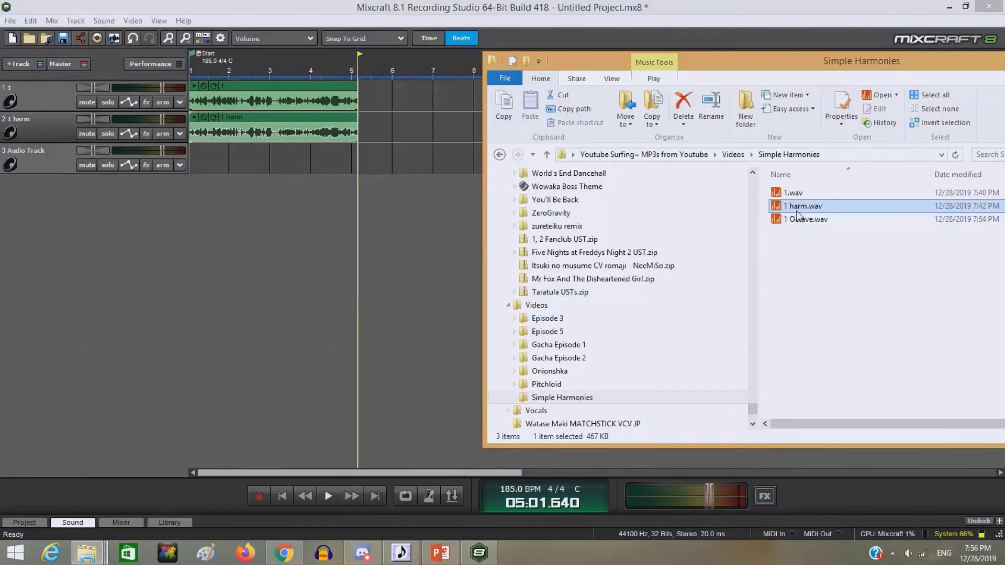
{"action": "left_click_drag", "start_coordinate": [799, 221], "coordinate": [194, 165]}
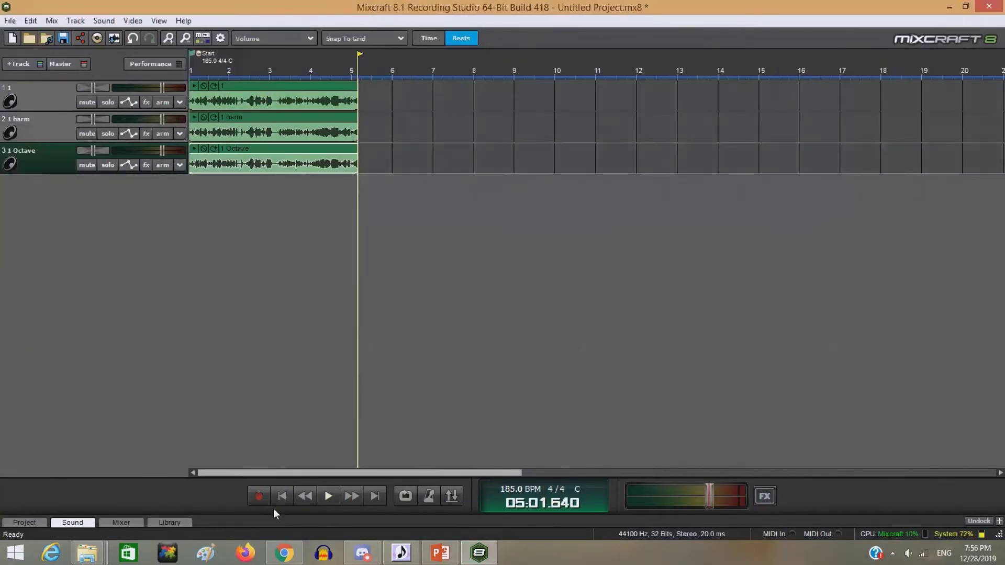
{"action": "left_click", "coordinate": [282, 496]}
{"action": "left_click", "coordinate": [328, 497]}
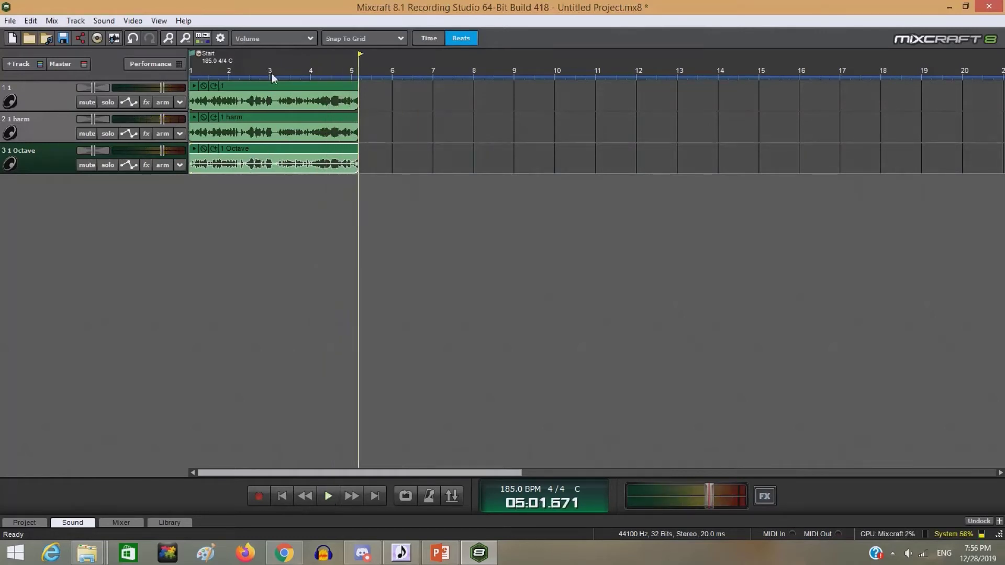
Play the main and octave tracks from the start with the 1 harm track muted, and unmute it when playback is over
{"action": "left_click", "coordinate": [87, 134]}
{"action": "left_click", "coordinate": [283, 497]}
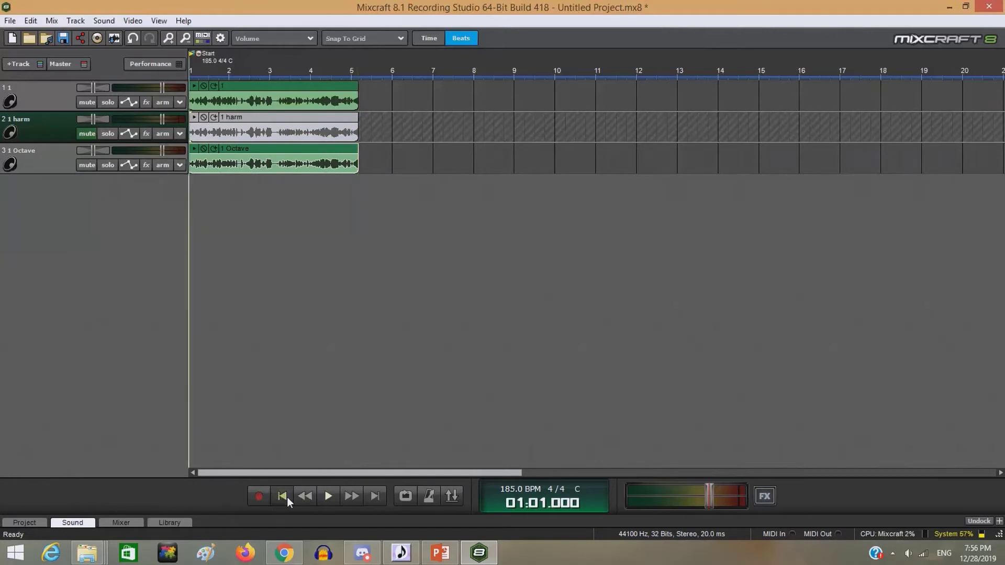
{"action": "left_click", "coordinate": [330, 497]}
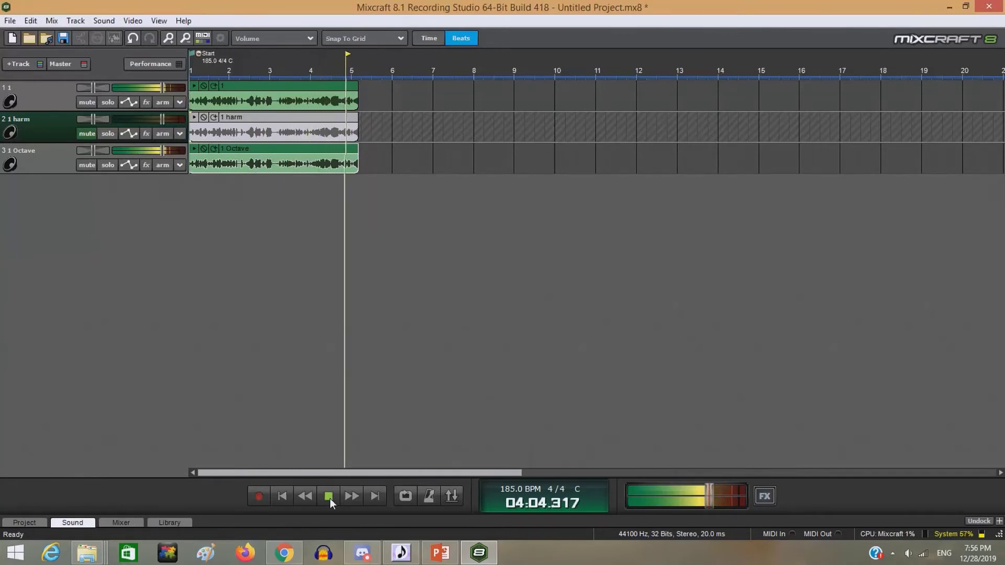
{"action": "left_click", "coordinate": [85, 133]}
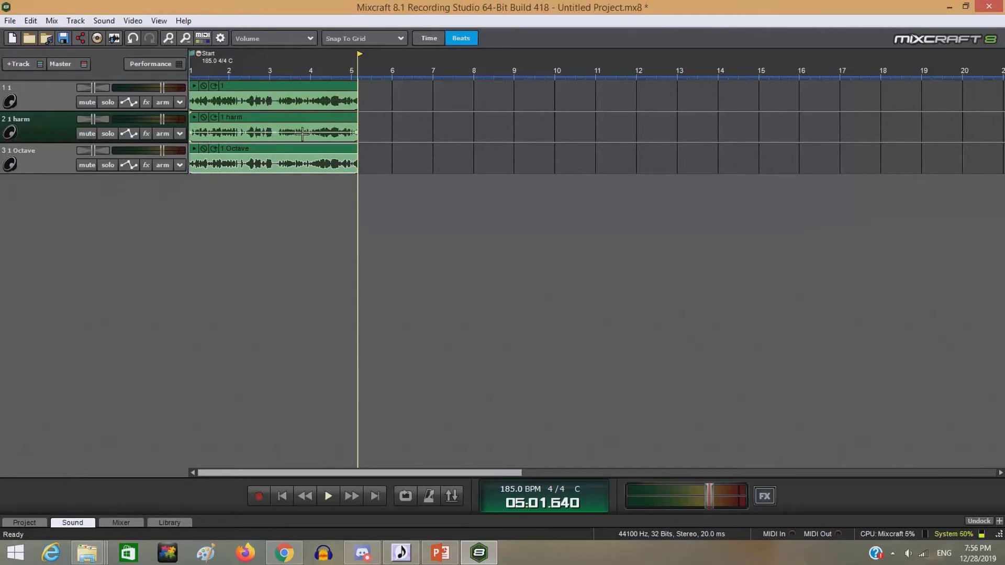
Briefly mute and unmute the 1 Octave track, and play all three tracks together from the start
{"action": "left_click", "coordinate": [82, 167]}
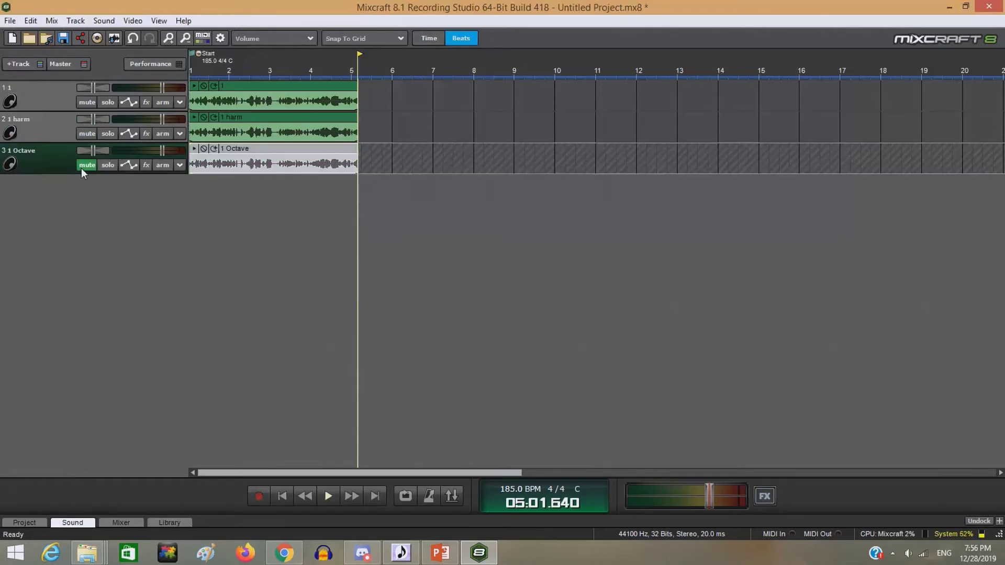
{"action": "left_click", "coordinate": [81, 168]}
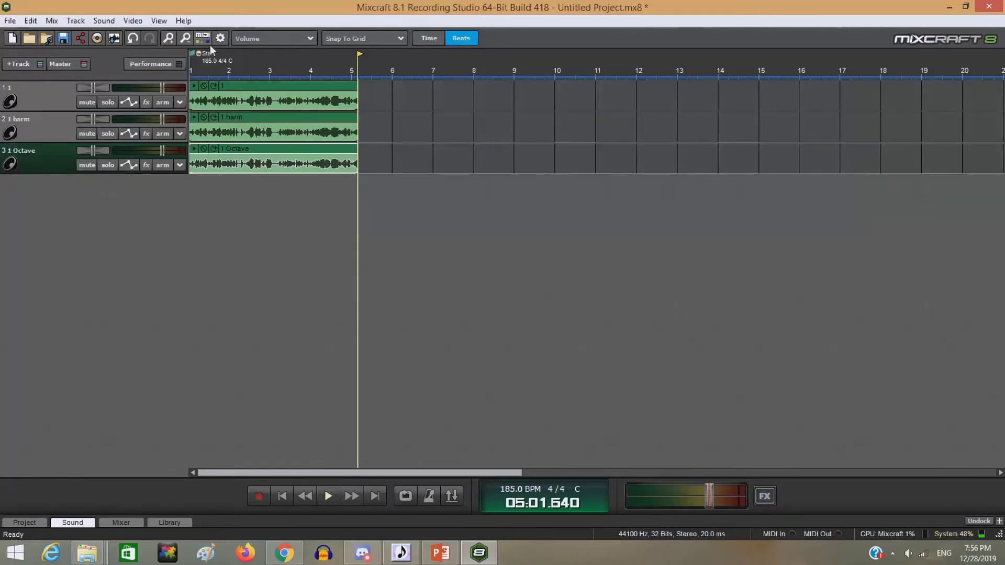
{"action": "left_click", "coordinate": [282, 496]}
{"action": "left_click", "coordinate": [328, 496]}
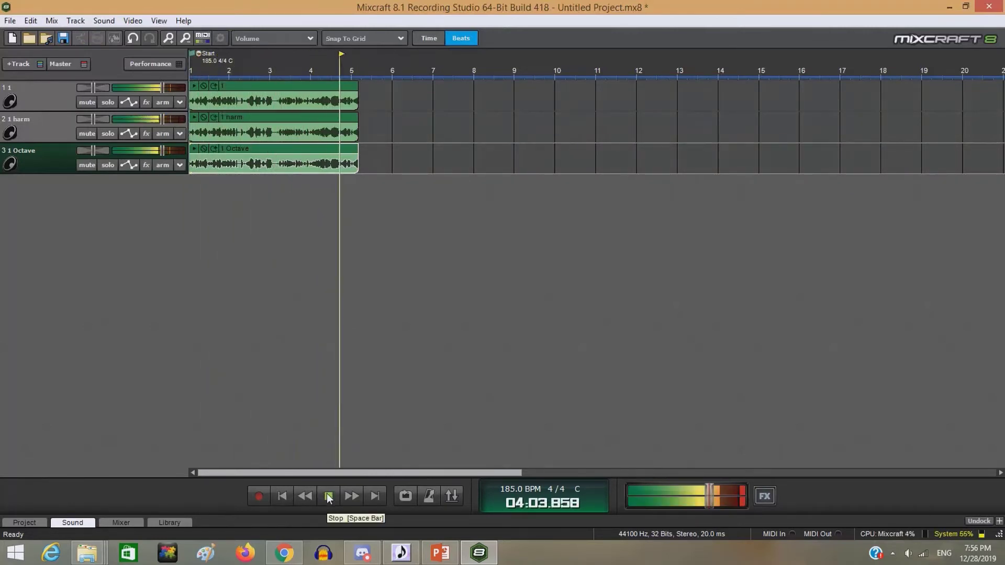
Start loading another project and browse to the UTAU projects folder inside the Youtube Surfing MP3s from Youtube folder
{"action": "mouse_move", "coordinate": [422, 5]}
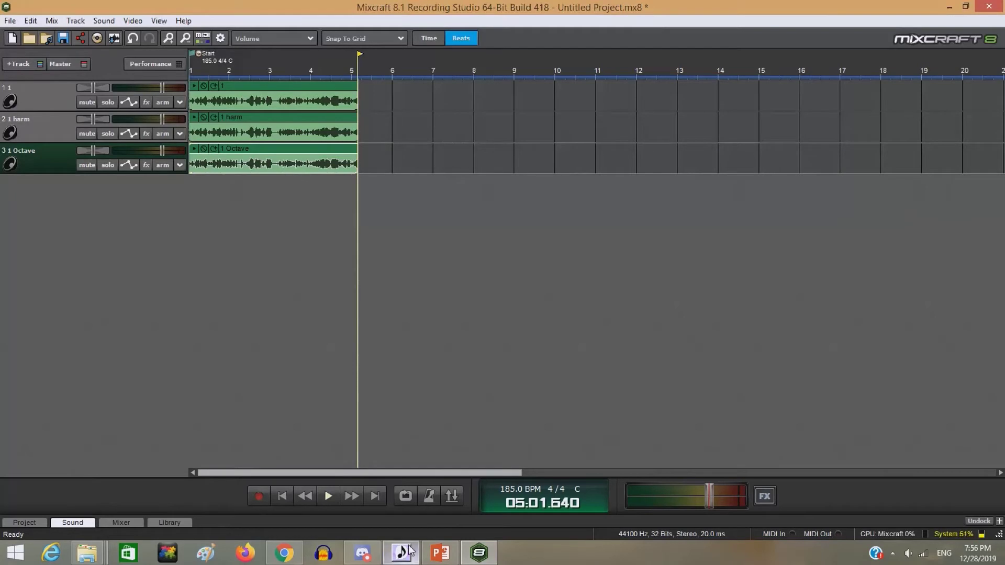
{"action": "left_click", "coordinate": [7, 21]}
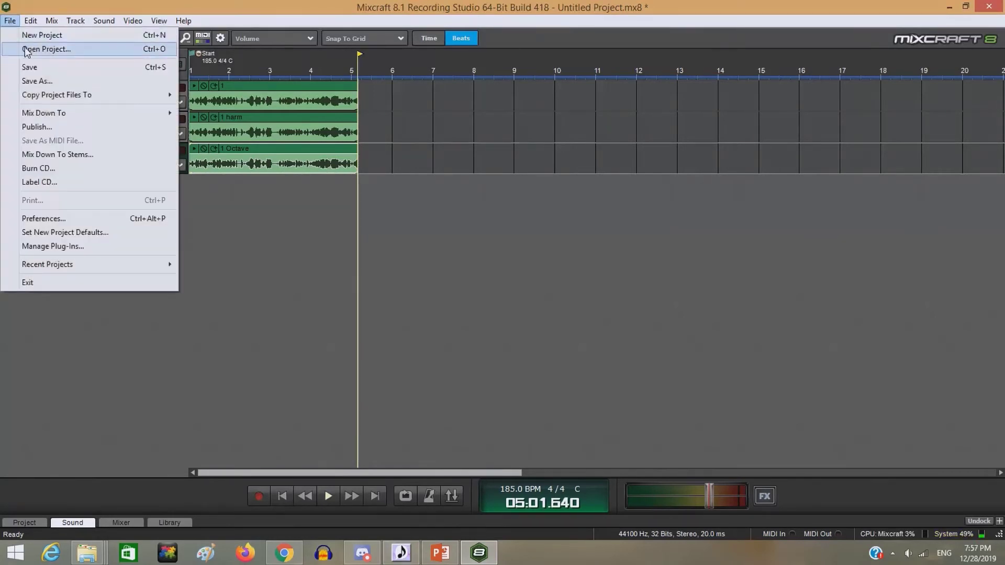
{"action": "left_click", "coordinate": [26, 49]}
{"action": "left_click", "coordinate": [507, 292]}
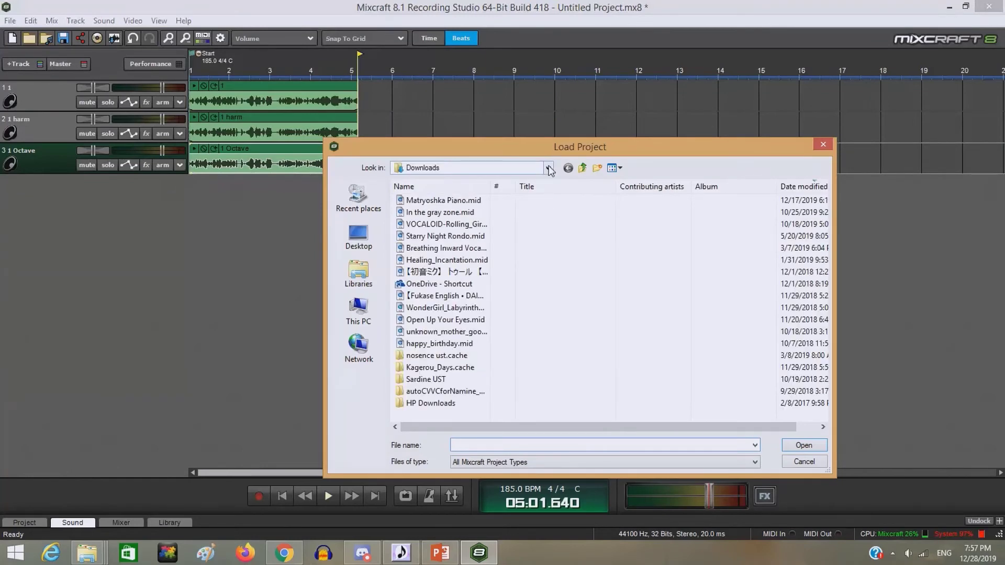
{"action": "left_click", "coordinate": [548, 168]}
{"action": "left_click", "coordinate": [499, 472]}
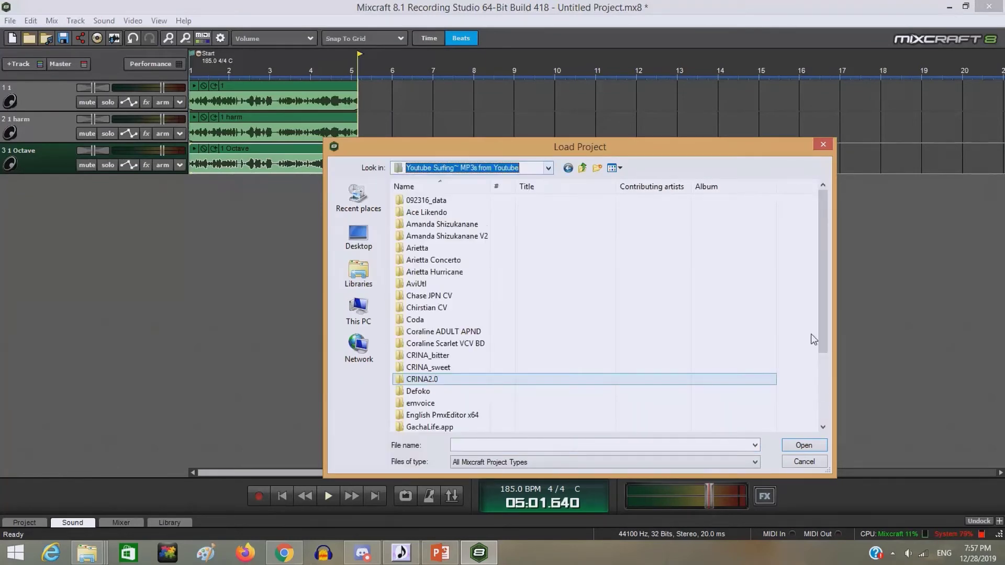
{"action": "left_click_drag", "start_coordinate": [822, 212], "coordinate": [816, 372]}
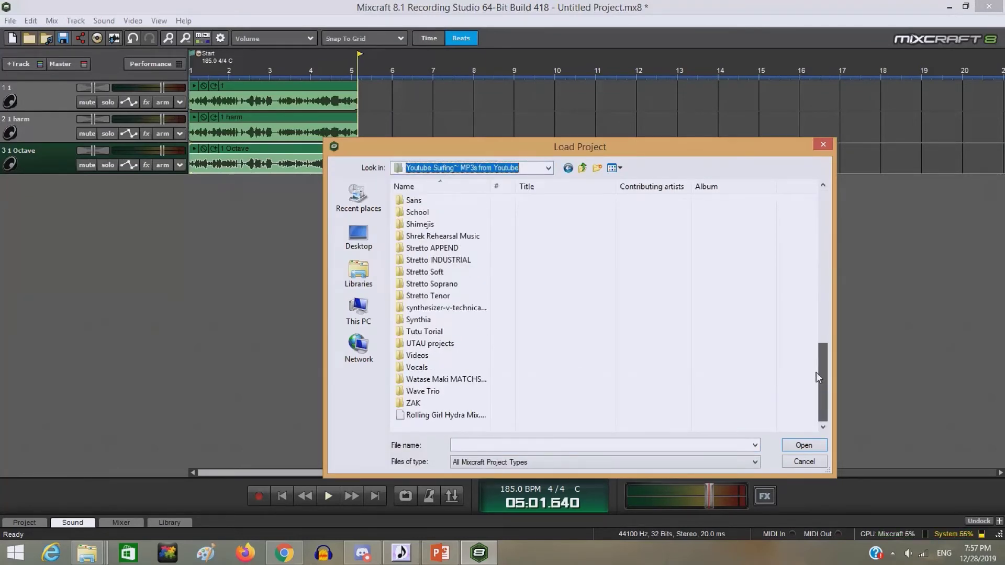
{"action": "left_click", "coordinate": [437, 345]}
{"action": "double_click", "coordinate": [438, 345]}
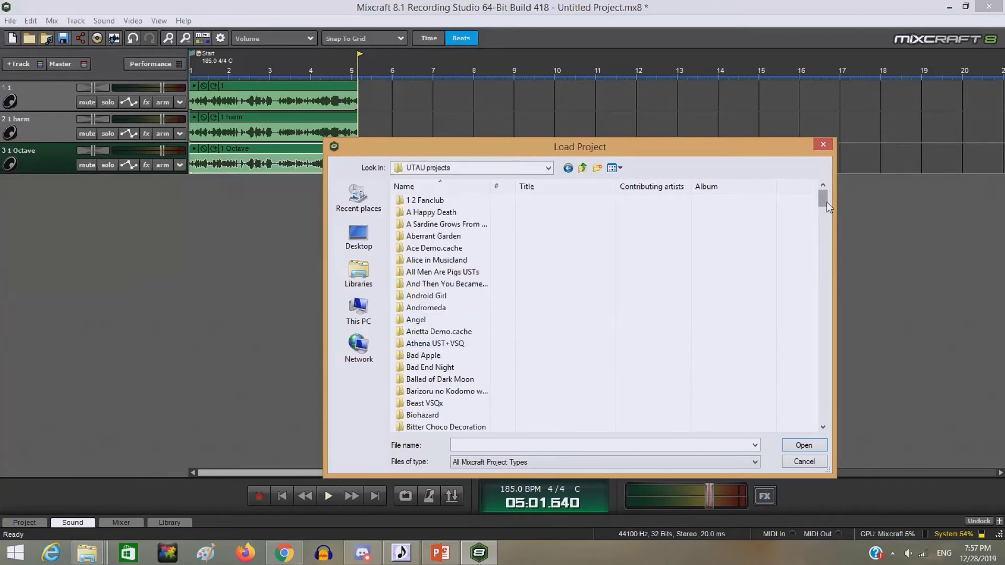
Open the project The Story of a Yearning Doll from the TSOAYD folder
{"action": "left_click_drag", "start_coordinate": [827, 202], "coordinate": [841, 391]}
{"action": "double_click", "coordinate": [419, 308]}
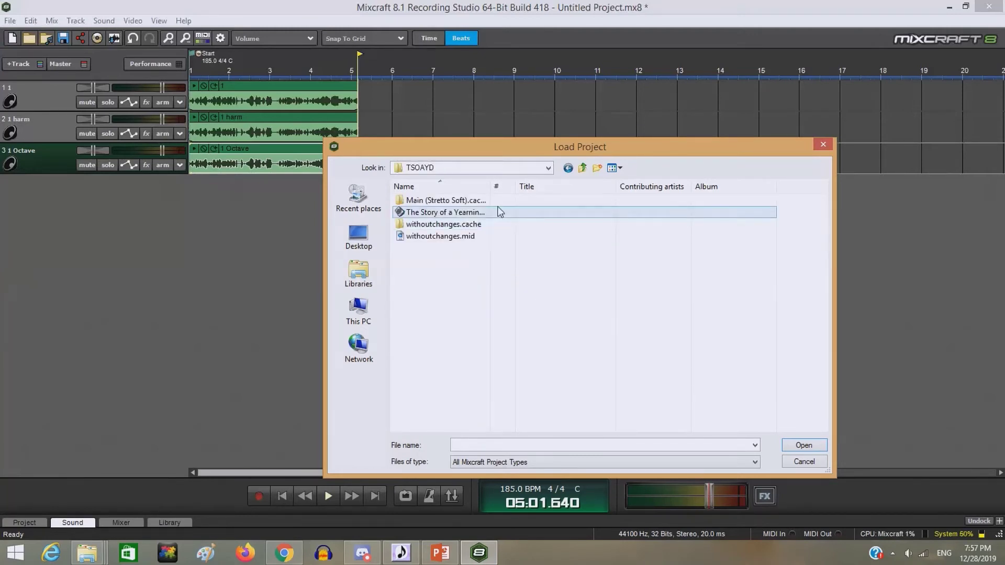
{"action": "left_click", "coordinate": [498, 211]}
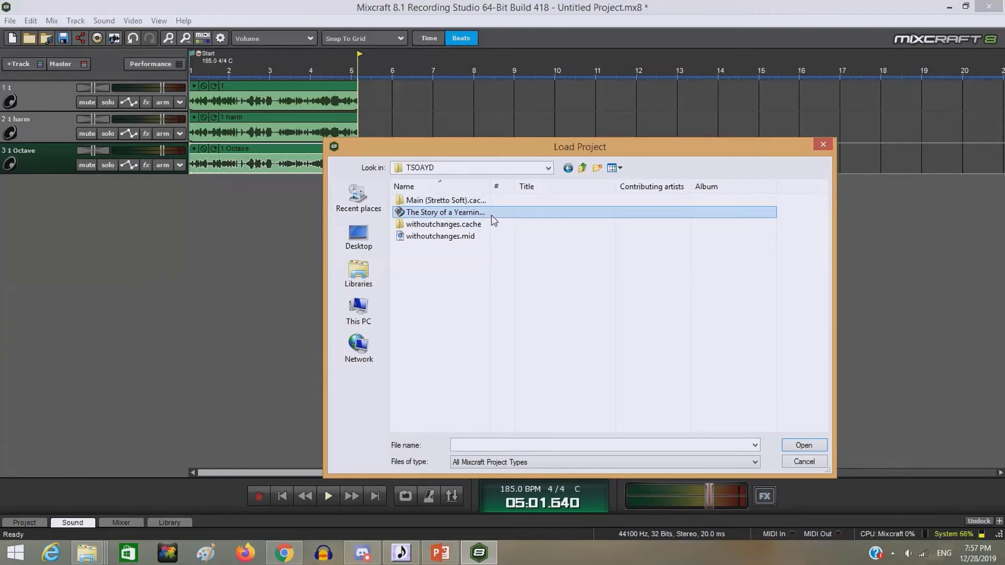
{"action": "double_click", "coordinate": [492, 214]}
{"action": "left_click", "coordinate": [808, 448]}
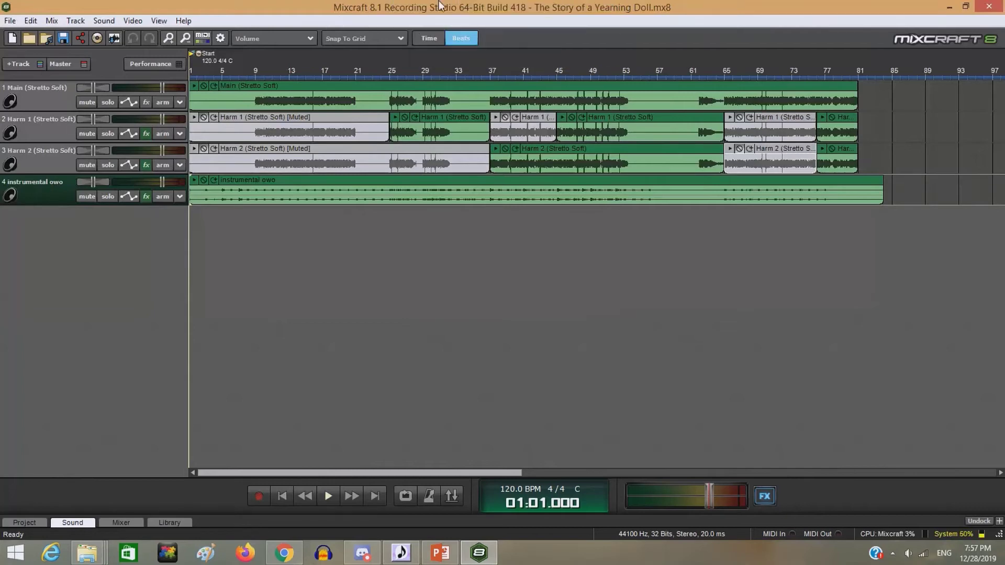
Switch to Chrome and expand the description of The Story of a yearning Doll video on YouTube to view its download links
{"action": "left_click", "coordinate": [410, 21]}
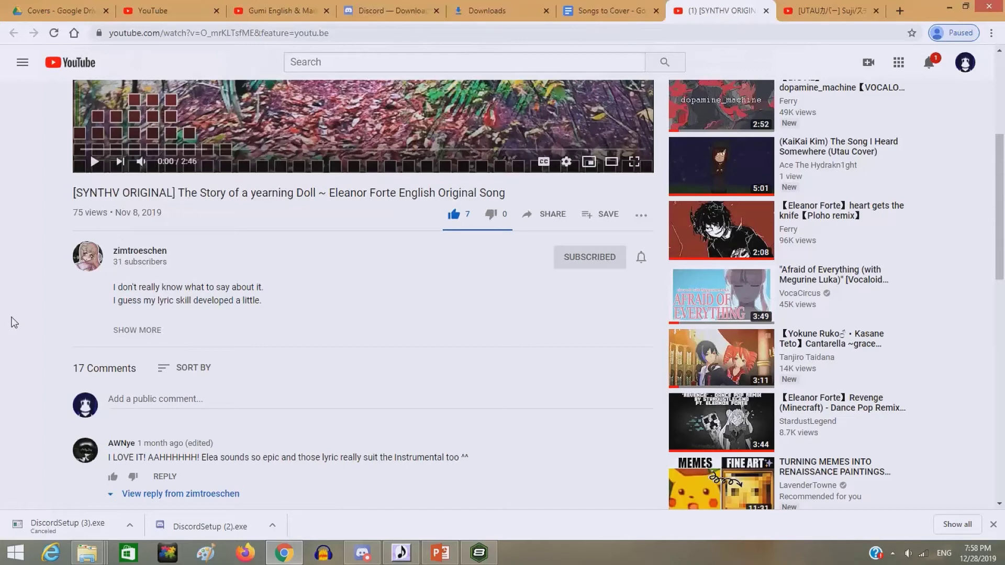
{"action": "left_click", "coordinate": [150, 329]}
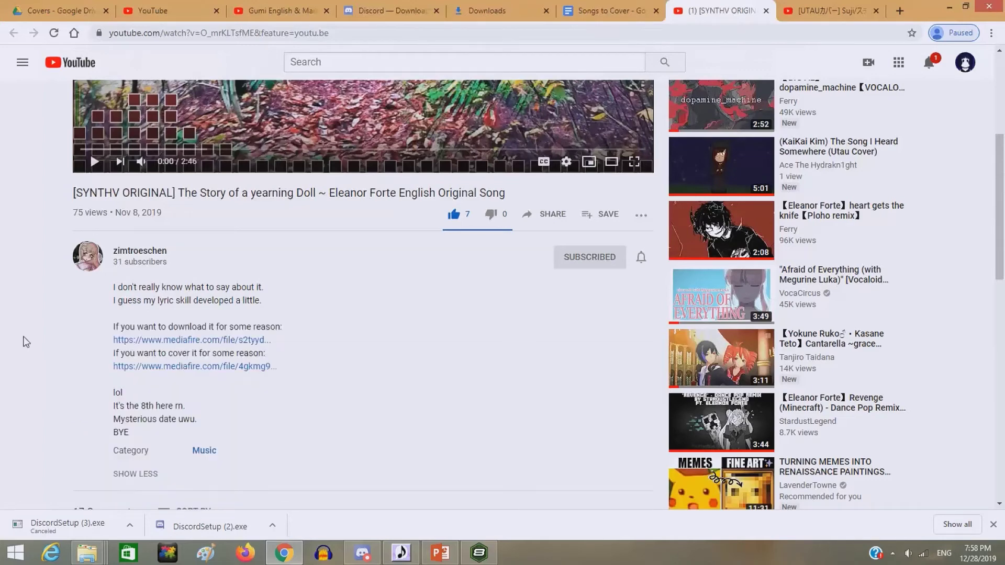
{"action": "scroll", "coordinate": [194, 261], "scroll_direction": "down", "scroll_amount": 1}
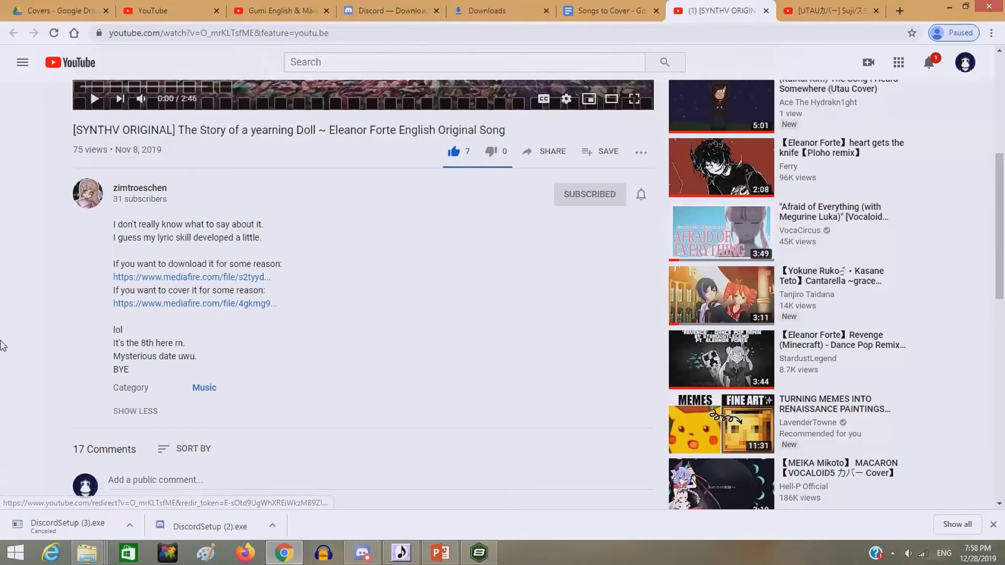
{"action": "scroll", "coordinate": [3, 345], "scroll_direction": "up", "scroll_amount": 1}
{"action": "scroll", "coordinate": [2, 346], "scroll_direction": "down", "scroll_amount": 1}
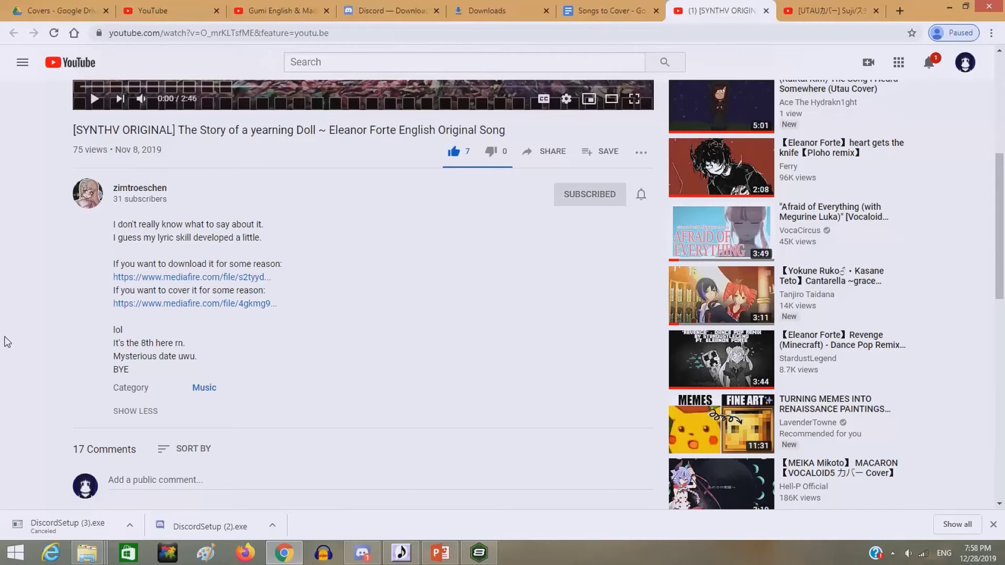
{"action": "scroll", "coordinate": [8, 342], "scroll_direction": "up", "scroll_amount": 1}
{"action": "scroll", "coordinate": [7, 341], "scroll_direction": "down", "scroll_amount": 1}
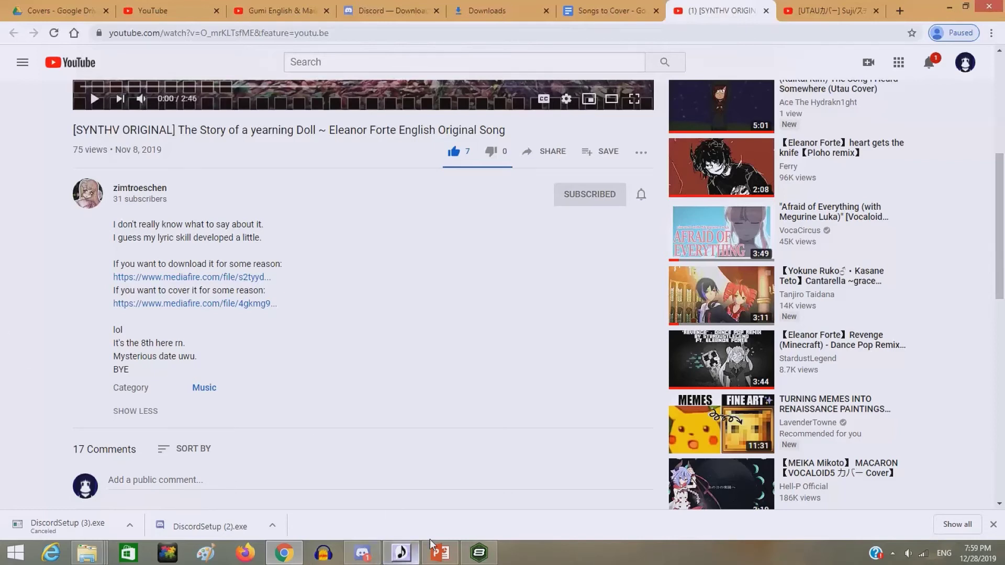
{"action": "mouse_move", "coordinate": [489, 554]}
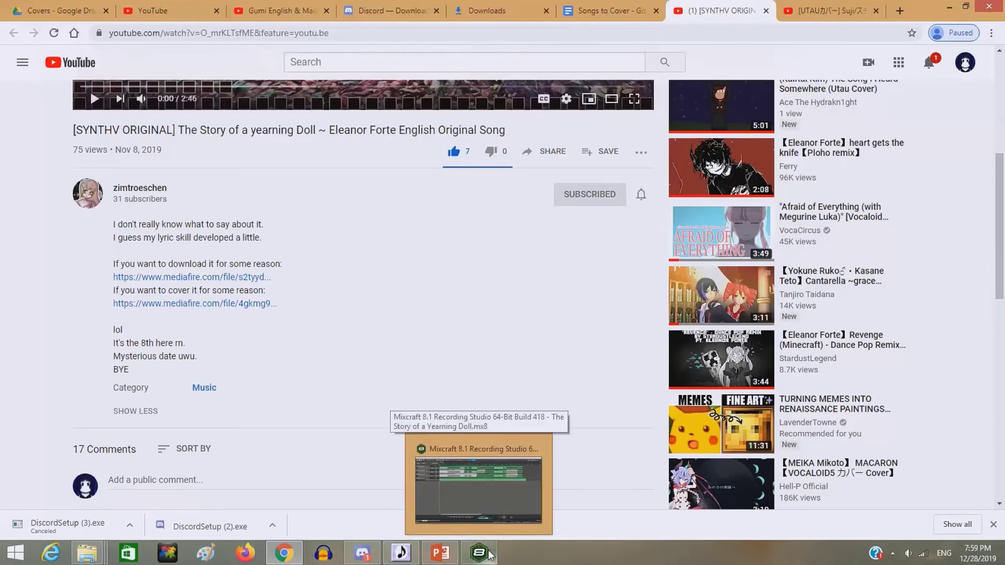
{"action": "scroll", "coordinate": [35, 196], "scroll_direction": "up", "scroll_amount": 5}
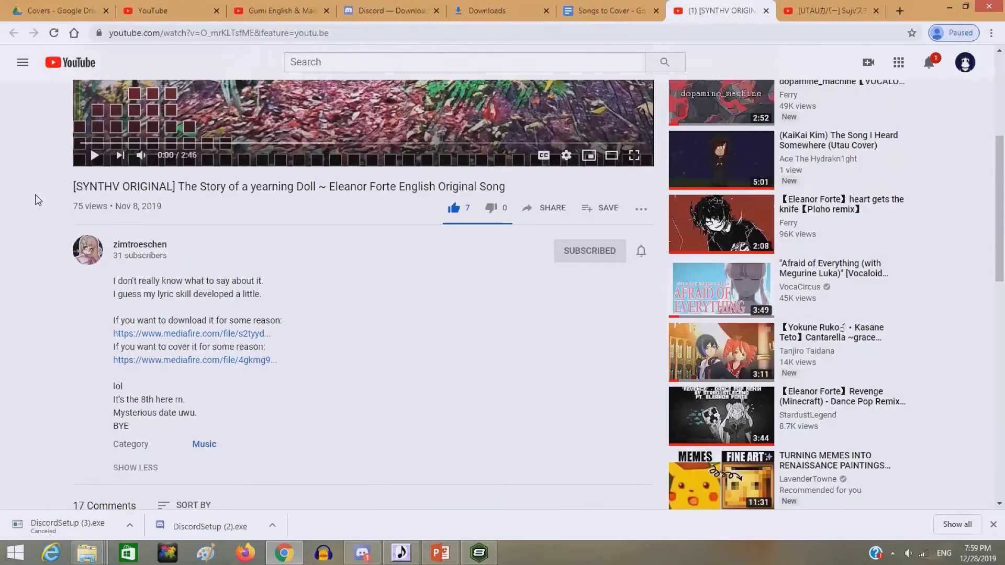
{"action": "scroll", "coordinate": [35, 194], "scroll_direction": "down", "scroll_amount": 5}
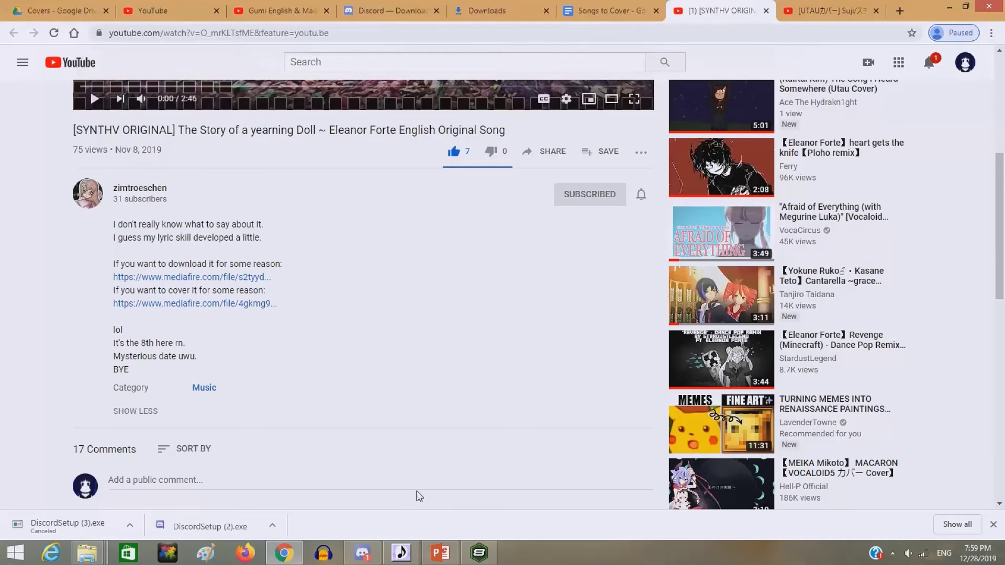
{"action": "scroll", "coordinate": [7, 341], "scroll_direction": "up", "scroll_amount": 3}
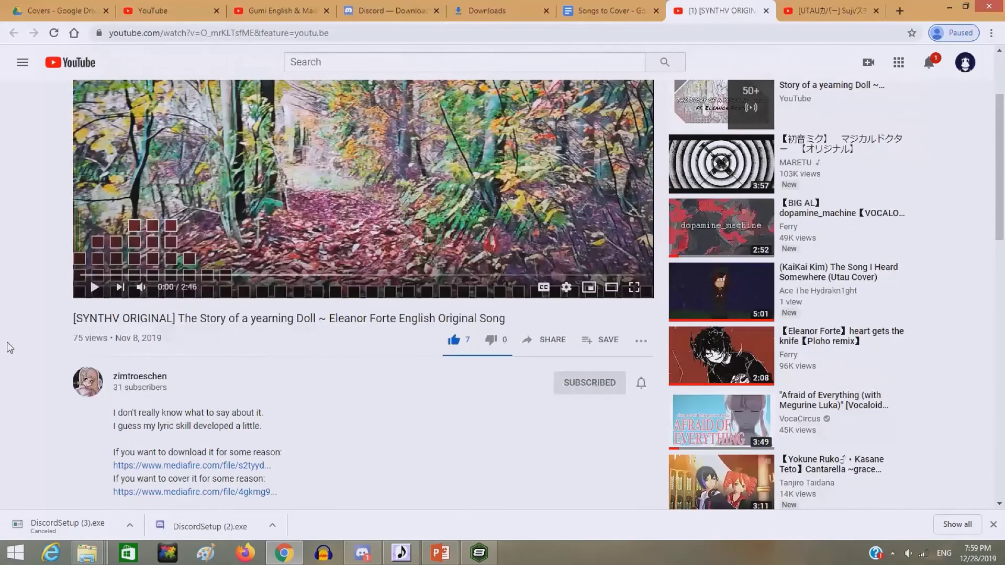
{"action": "scroll", "coordinate": [7, 341], "scroll_direction": "down", "scroll_amount": 3}
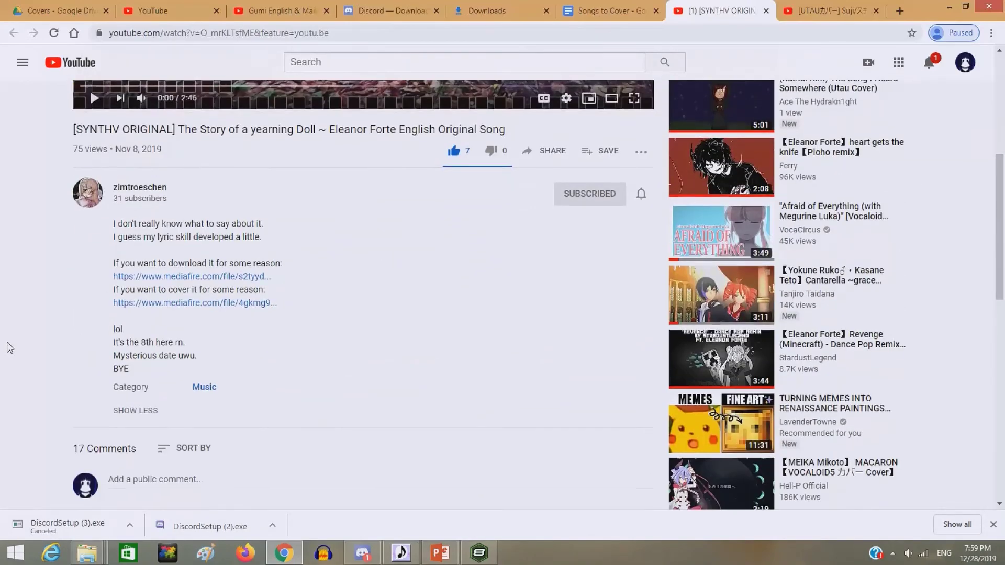
{"action": "scroll", "coordinate": [7, 346], "scroll_direction": "down", "scroll_amount": 1}
{"action": "scroll", "coordinate": [7, 341], "scroll_direction": "up", "scroll_amount": 3}
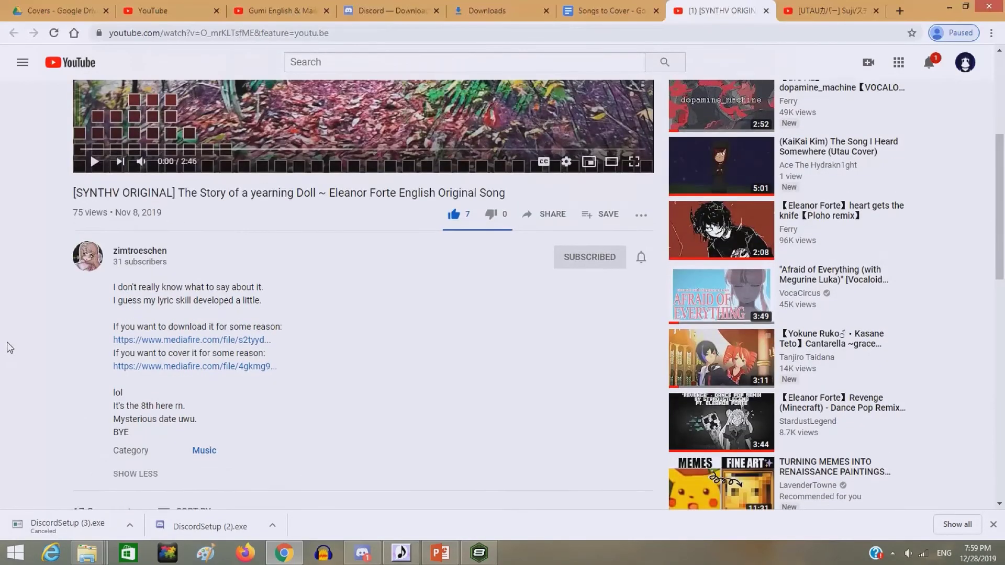
Switch back to the Mixcraft project and mute the instrumental owo track
{"action": "scroll", "coordinate": [8, 341], "scroll_direction": "down", "scroll_amount": 2}
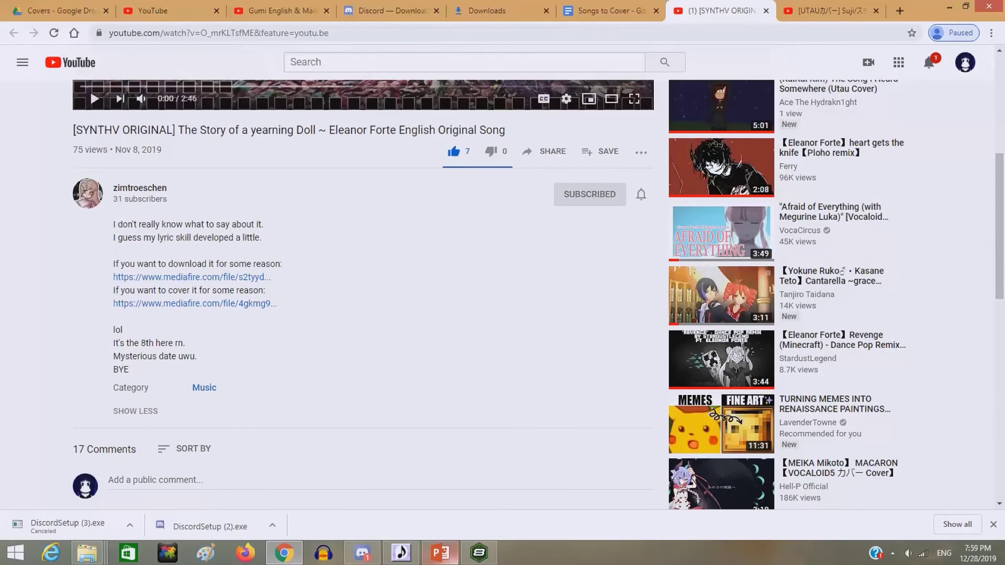
{"action": "left_click", "coordinate": [482, 552]}
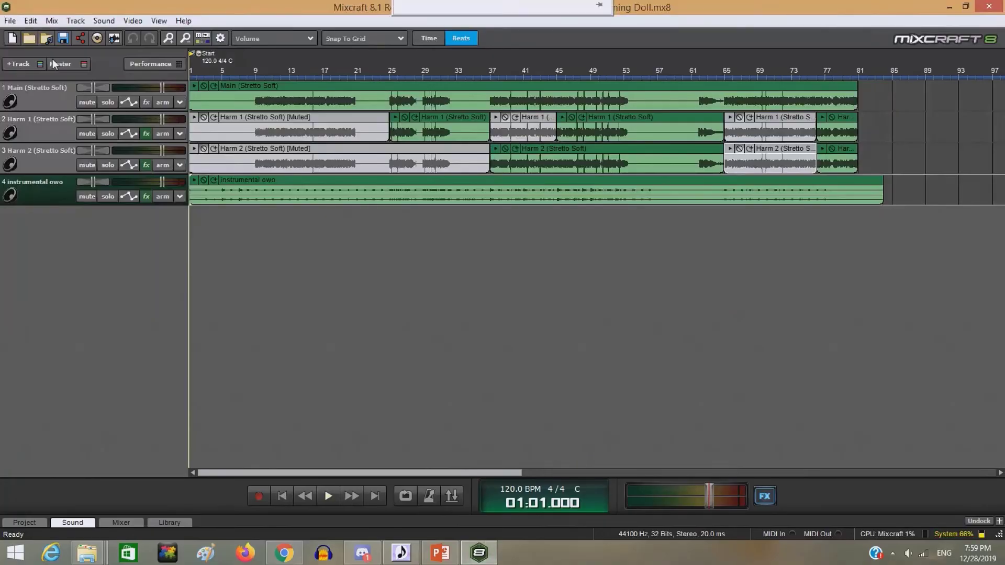
{"action": "left_click", "coordinate": [247, 67]}
{"action": "left_click", "coordinate": [255, 68]}
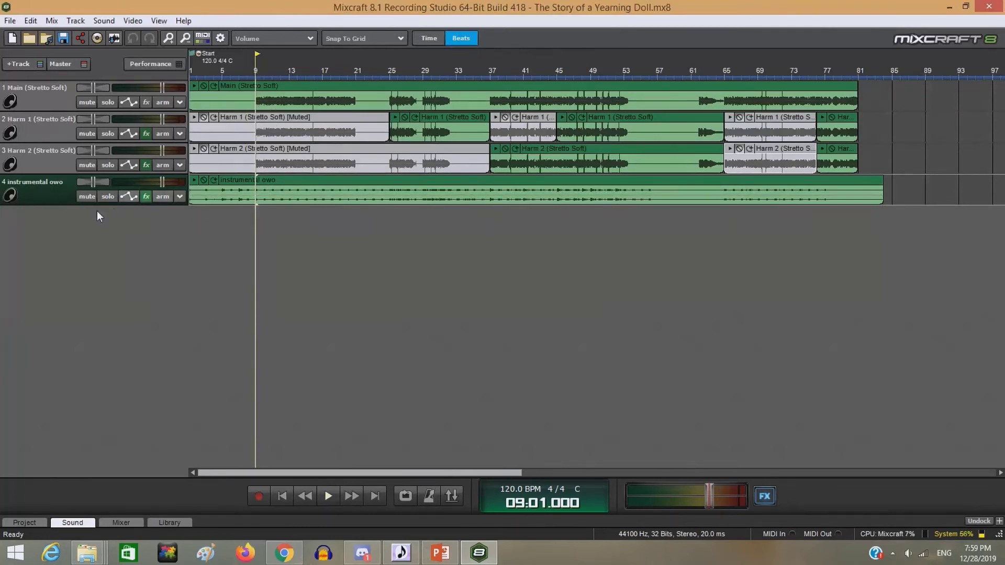
{"action": "left_click", "coordinate": [85, 197]}
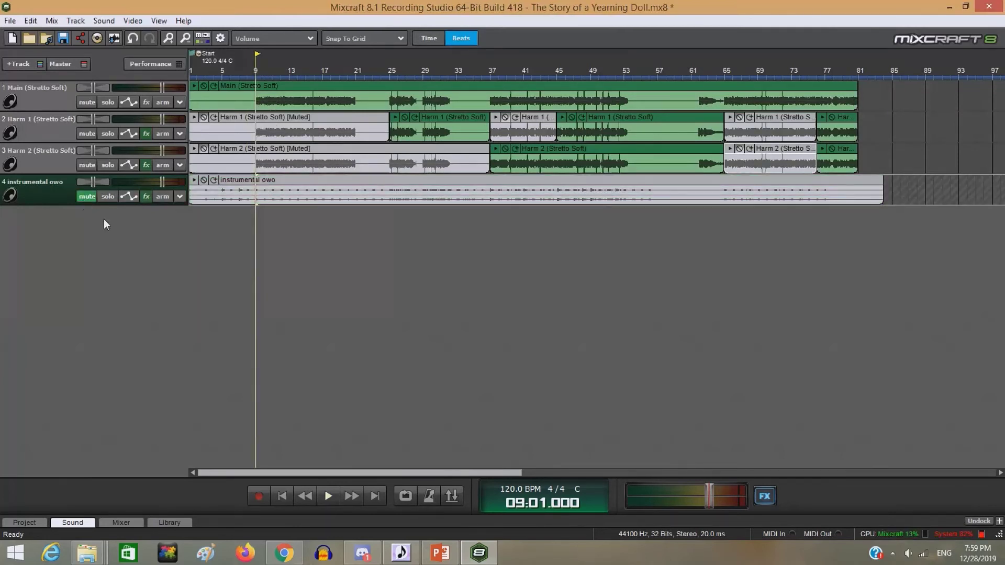
Play the vocals from measure 9 to hear the main vocal alone, and stop around measure 13
{"action": "left_click", "coordinate": [389, 77]}
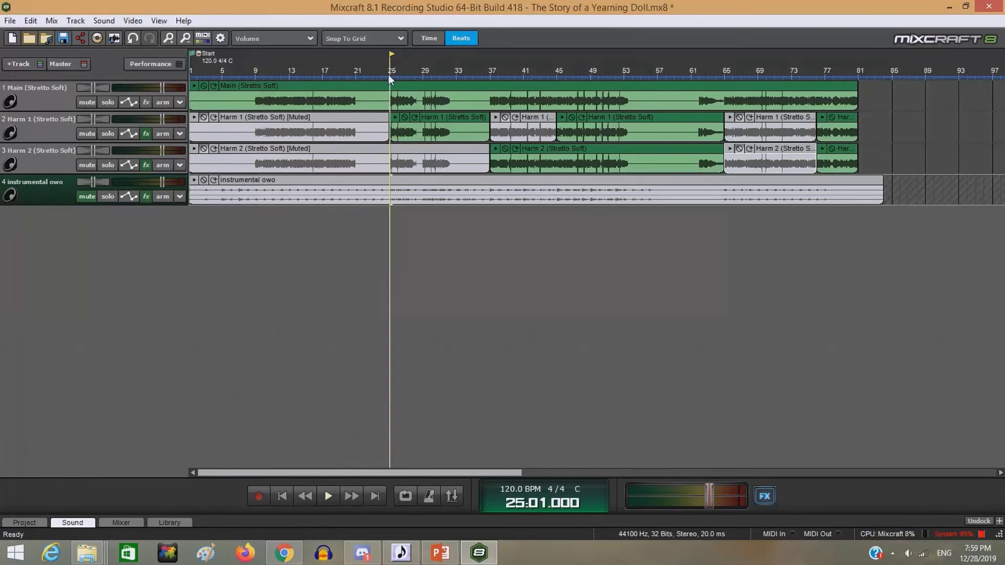
{"action": "left_click", "coordinate": [254, 77]}
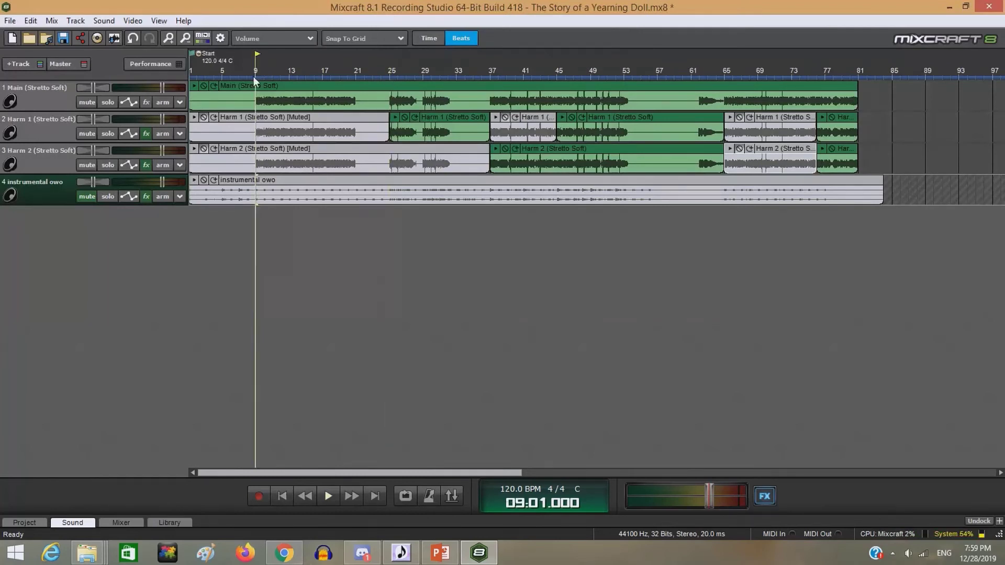
{"action": "left_click", "coordinate": [329, 496]}
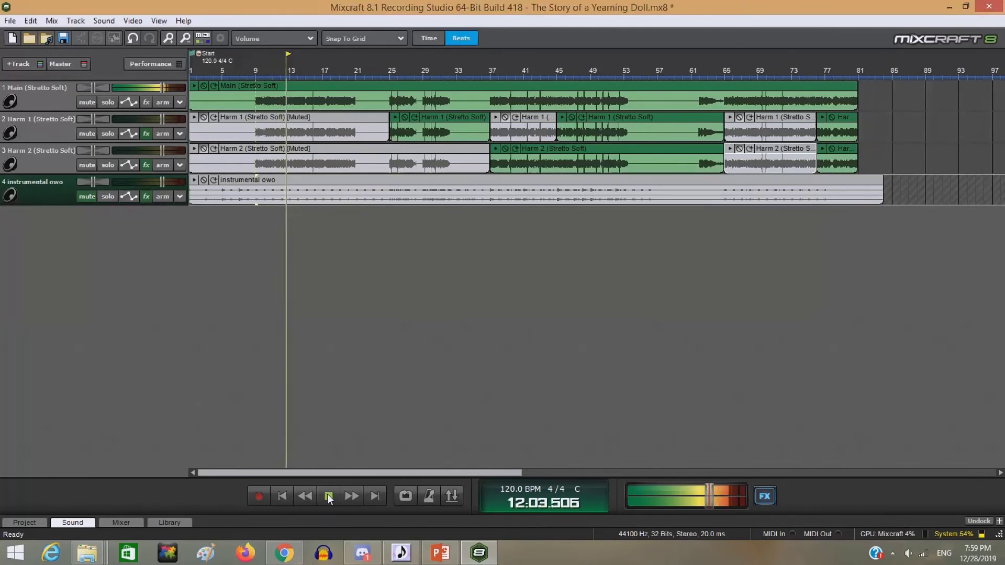
{"action": "left_click", "coordinate": [328, 497]}
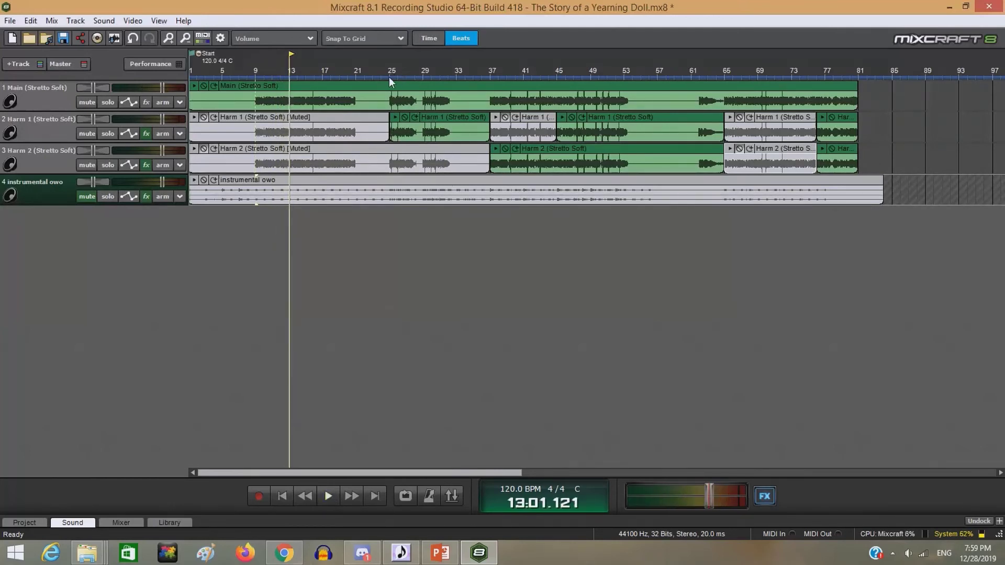
Play from measure 25 to hear the main vocal with Harm 1, and stop around measure 28
{"action": "left_click", "coordinate": [388, 77]}
{"action": "left_click", "coordinate": [327, 496]}
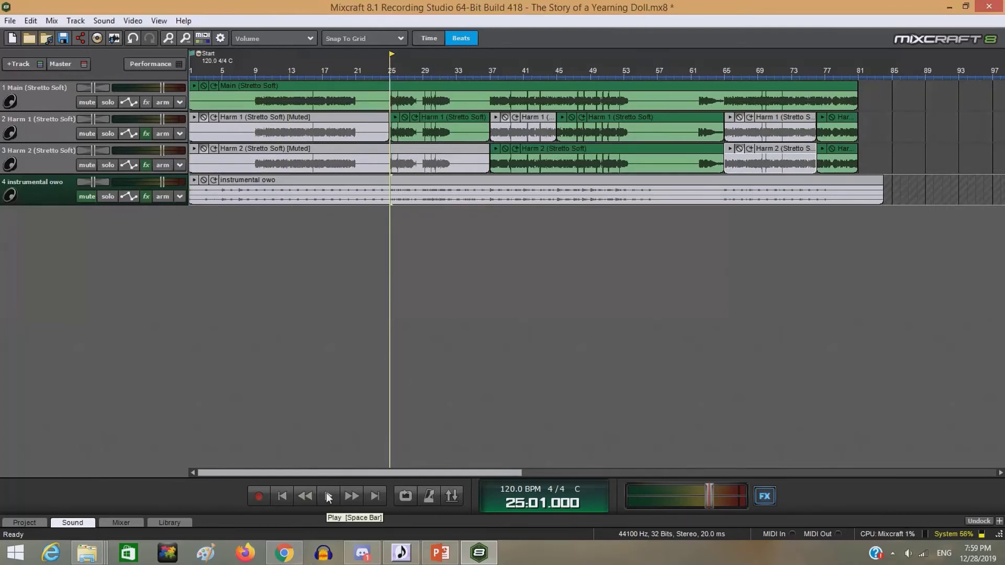
{"action": "left_click", "coordinate": [327, 496]}
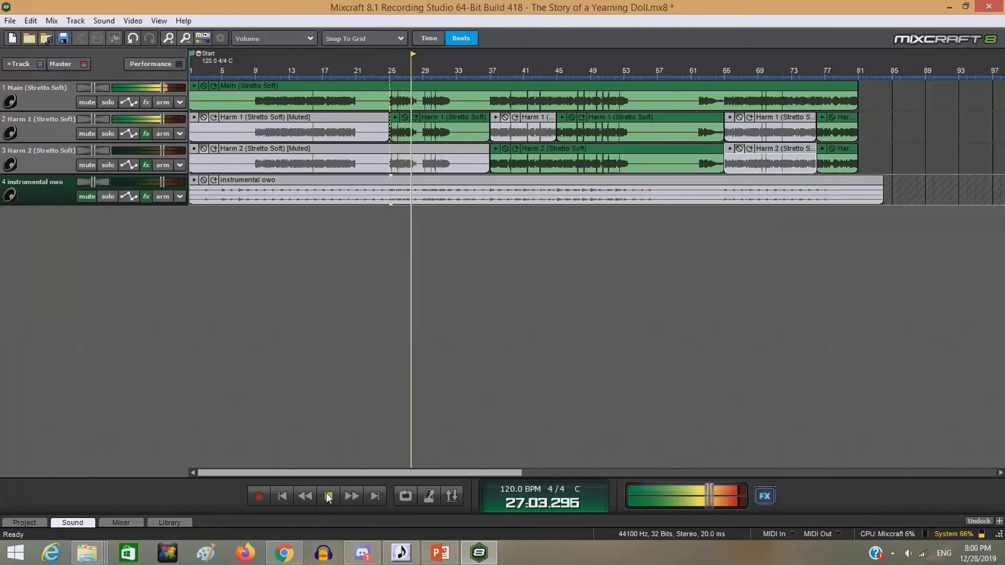
{"action": "left_click", "coordinate": [327, 496]}
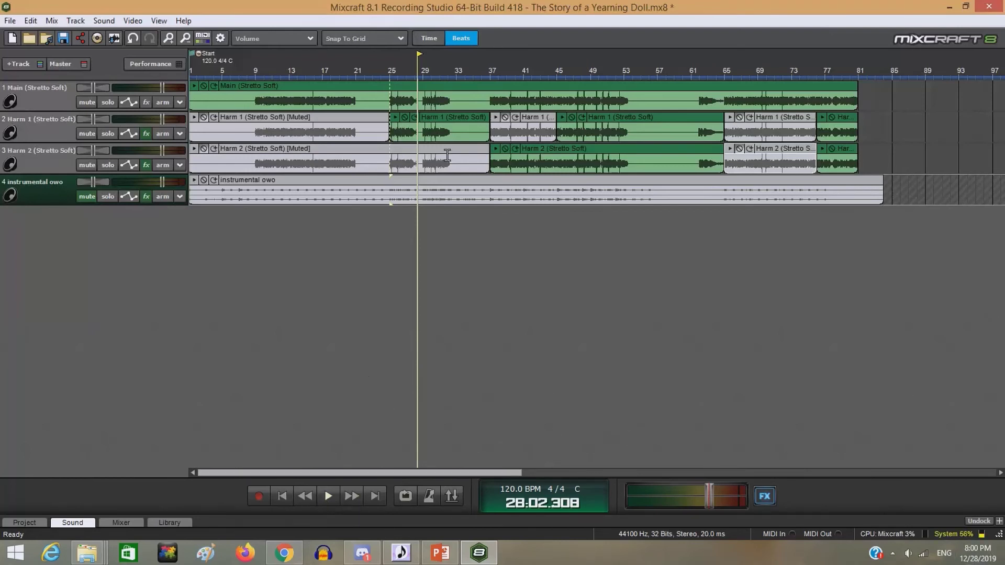
Play from measure 37 to hear the main vocal with Harm 2, and stop around measure 41
{"action": "left_click", "coordinate": [488, 73]}
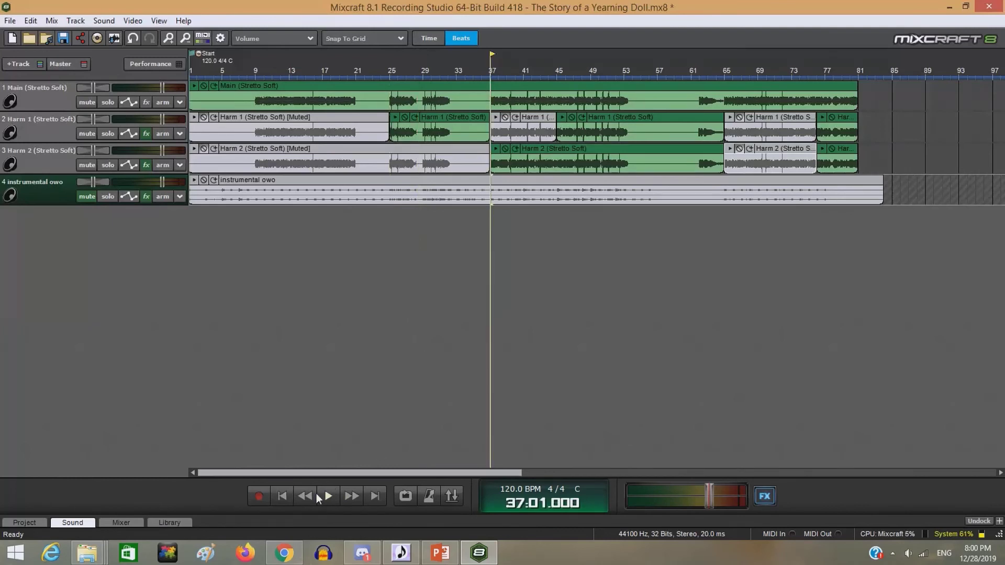
{"action": "left_click", "coordinate": [328, 497]}
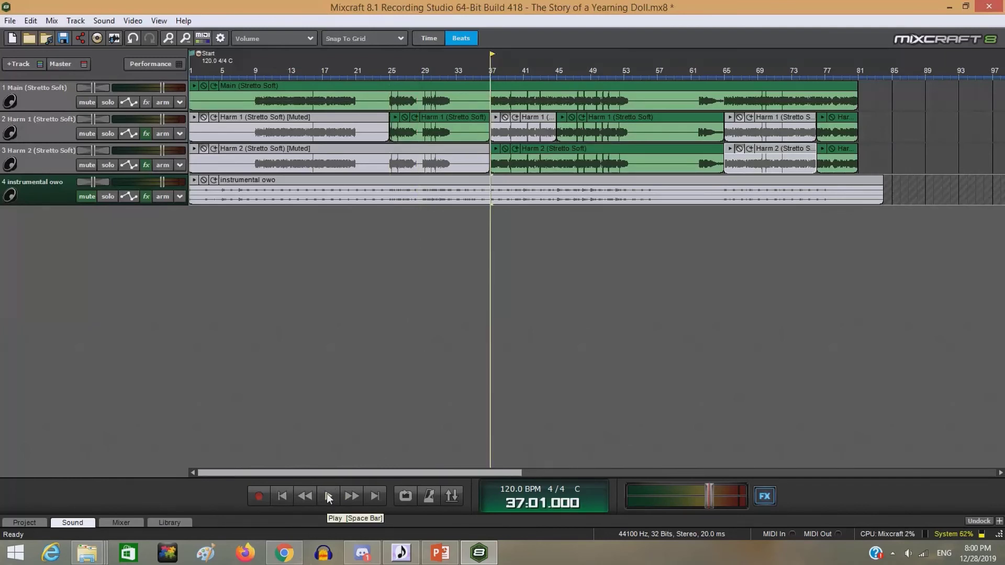
{"action": "left_click", "coordinate": [328, 497]}
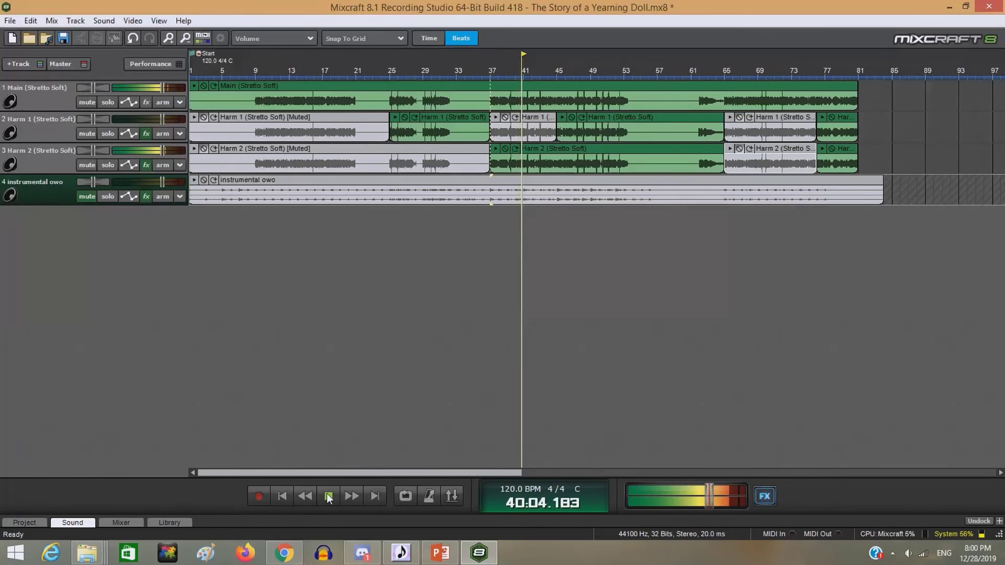
{"action": "left_click", "coordinate": [328, 496]}
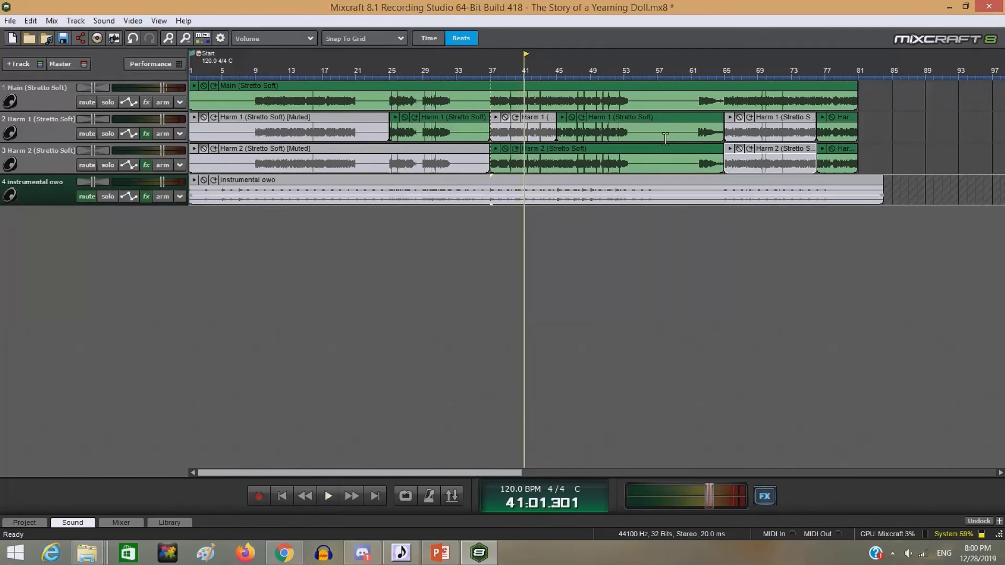
Play from measure 45 to hear the main vocal with both harmonies, and stop around measure 49
{"action": "left_click", "coordinate": [555, 76]}
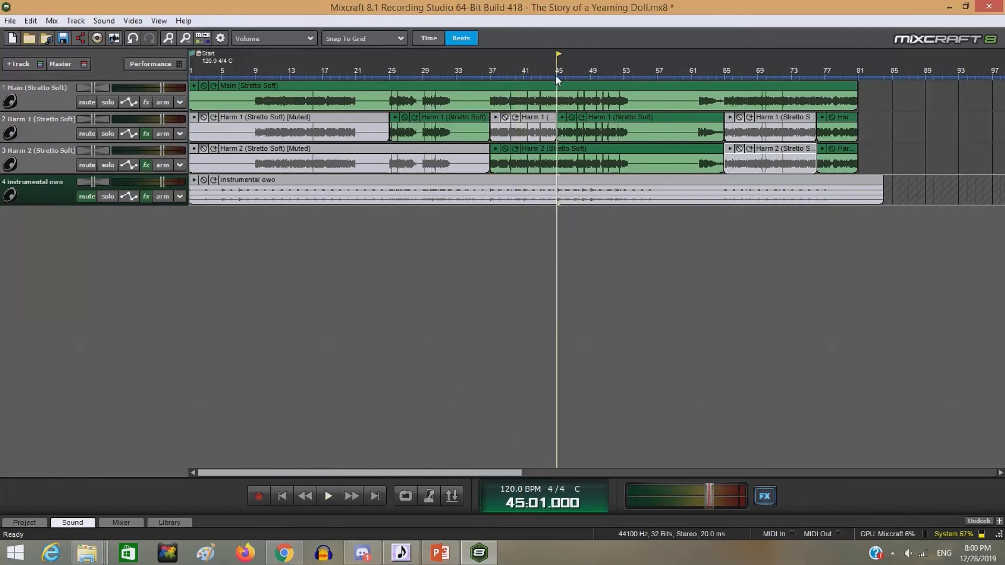
{"action": "left_click", "coordinate": [329, 496]}
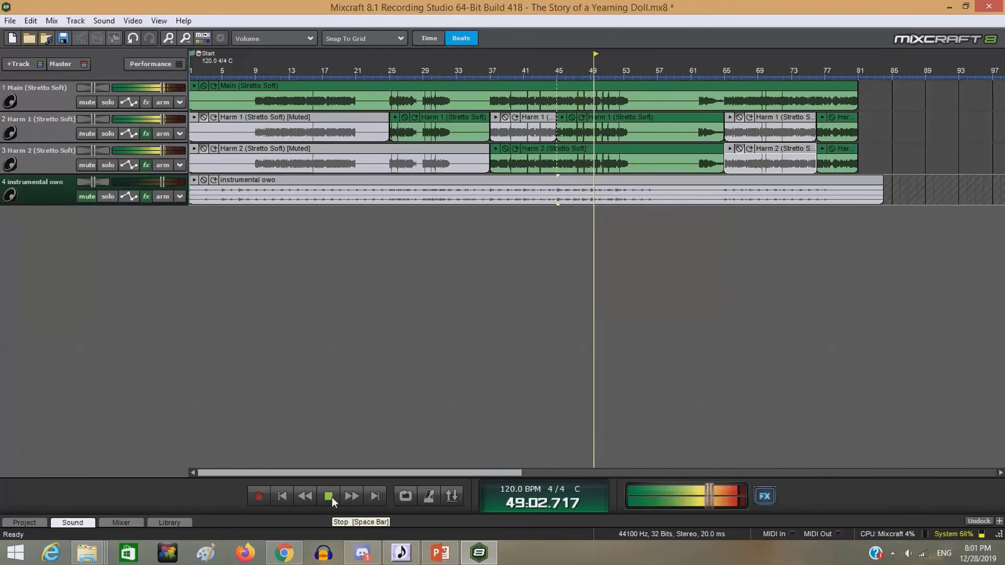
{"action": "left_click", "coordinate": [331, 497]}
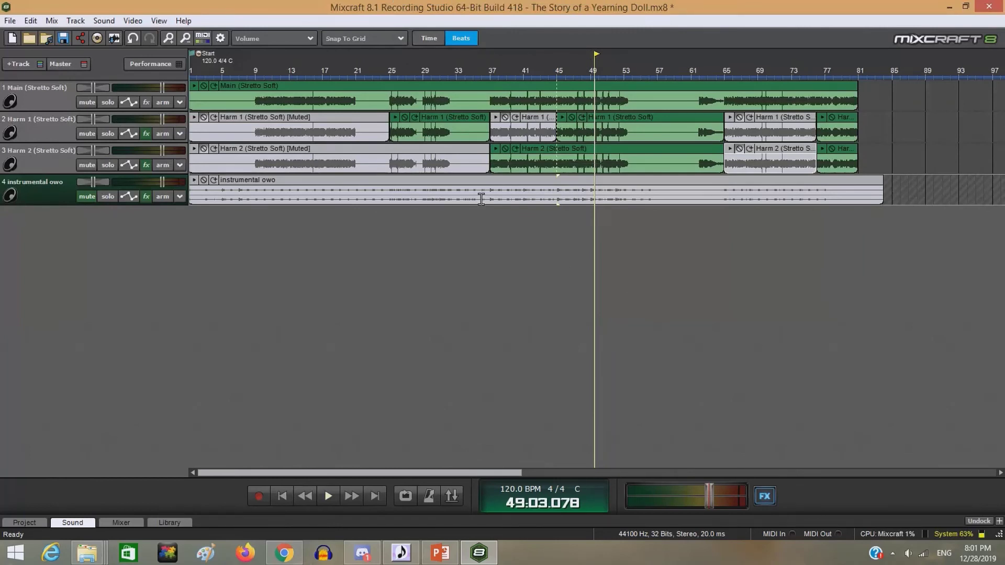
Switch to Chrome to show the source song's YouTube description again, and return to Mixcraft
{"action": "left_click", "coordinate": [302, 557]}
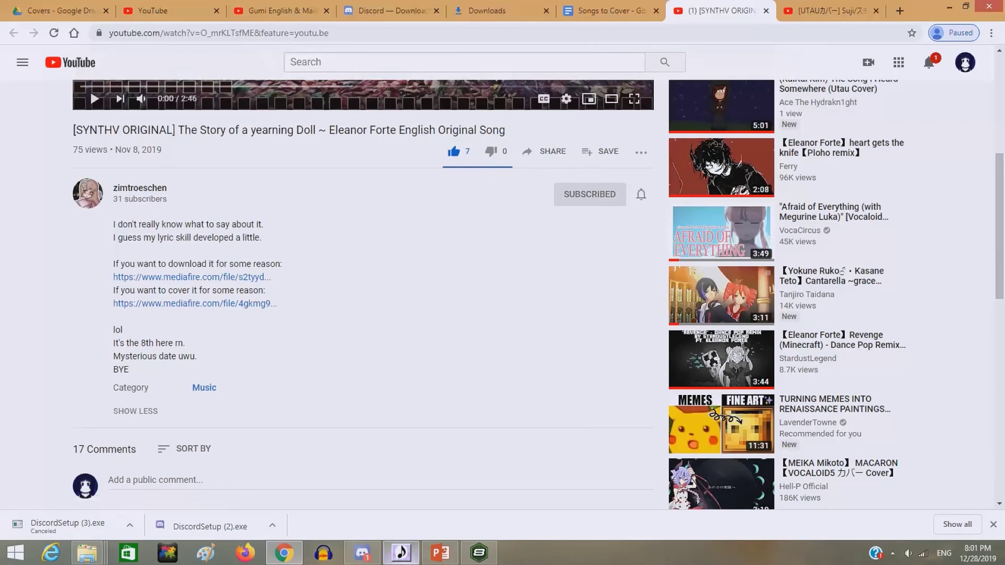
{"action": "left_click", "coordinate": [477, 552]}
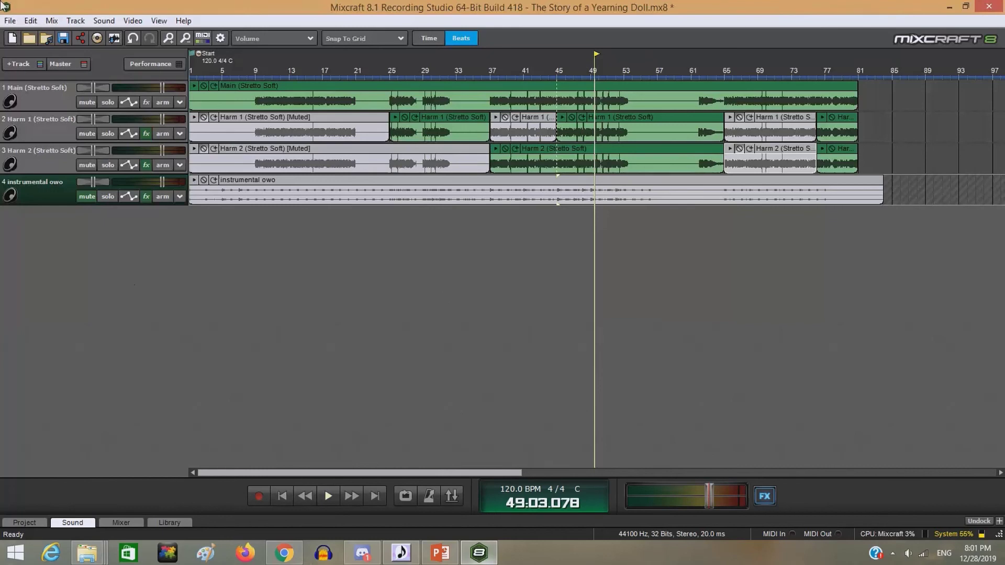
{"action": "left_click", "coordinate": [10, 21]}
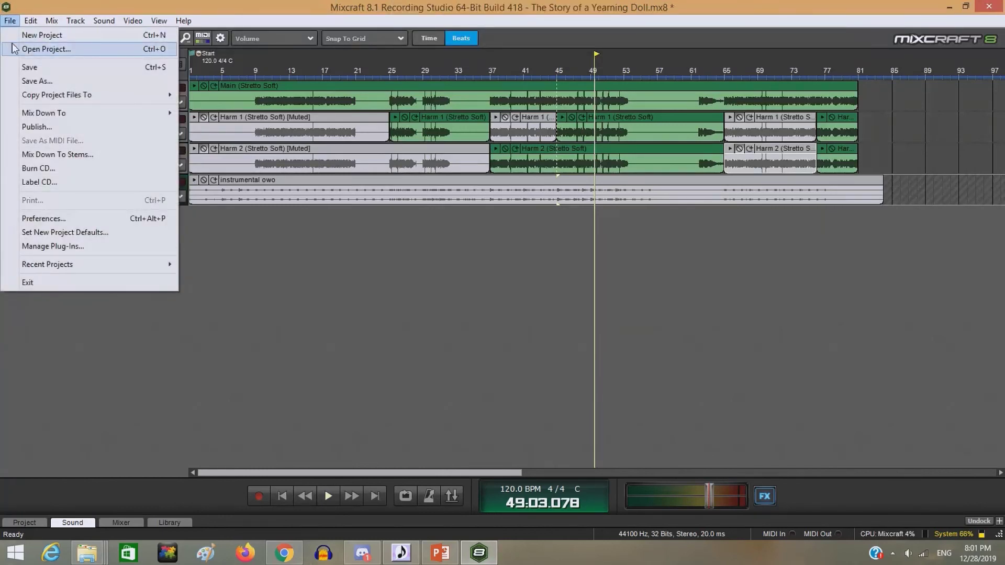
{"action": "left_click", "coordinate": [358, 344]}
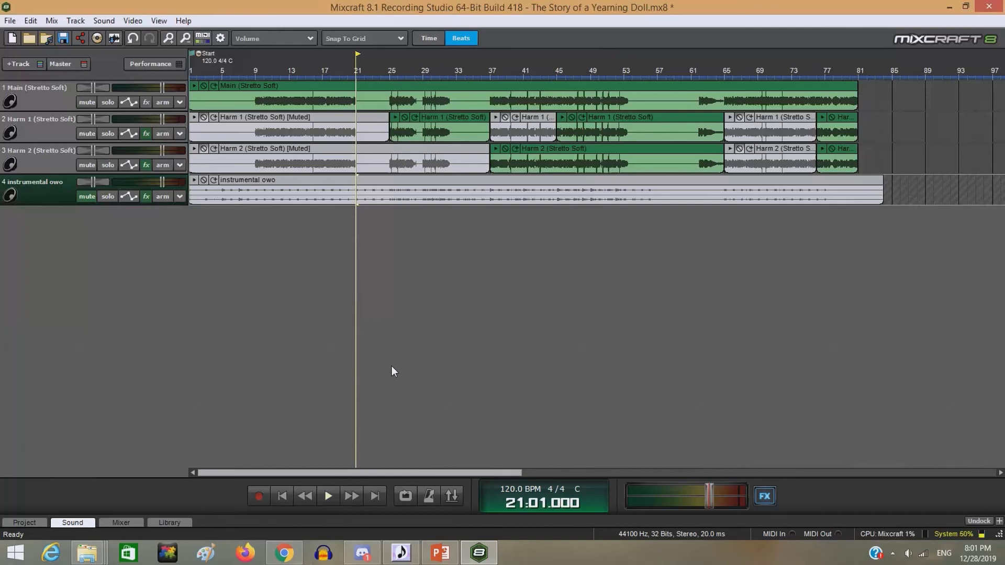
{"action": "scroll", "coordinate": [394, 370], "scroll_direction": "up", "scroll_amount": 1}
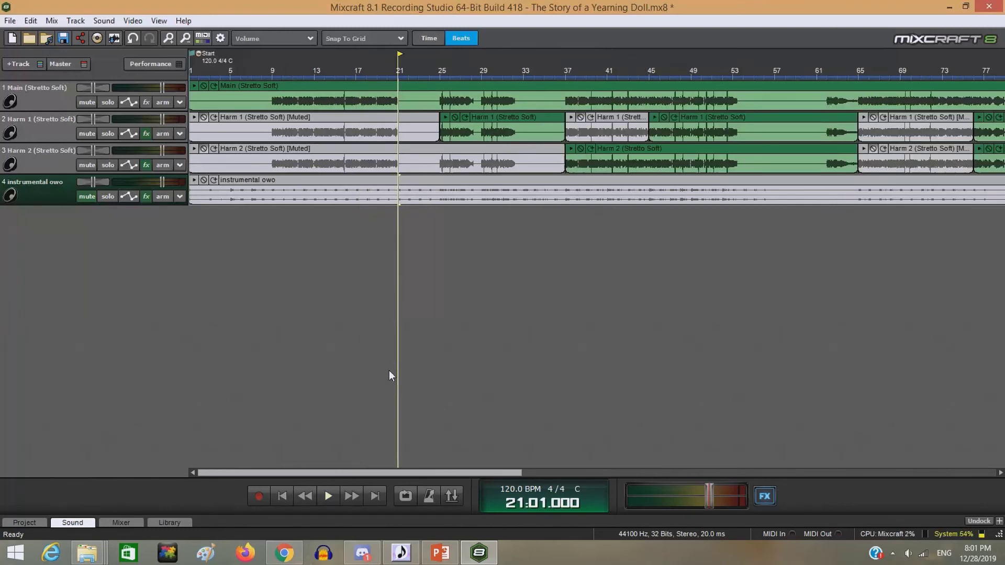
{"action": "mouse_move", "coordinate": [458, 7]}
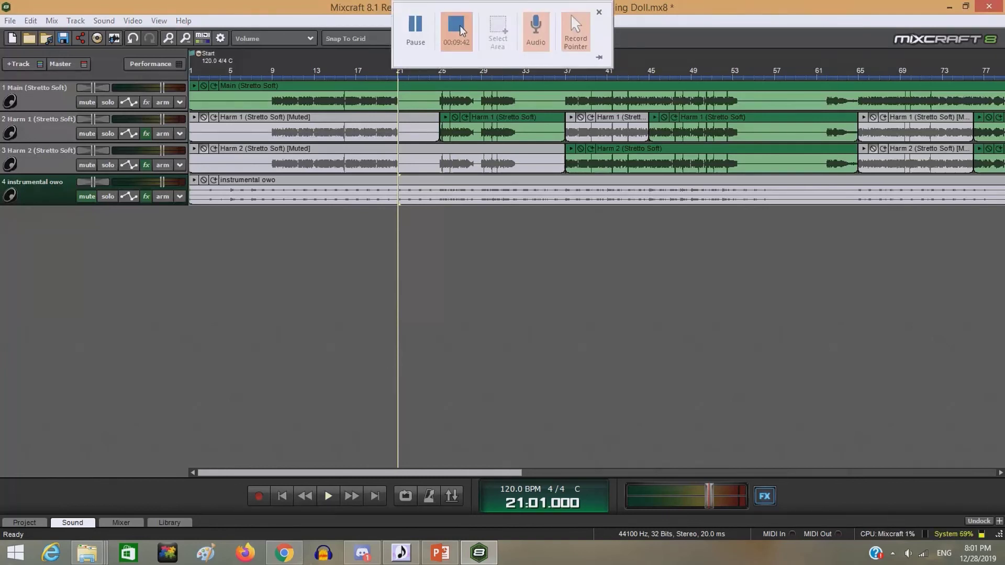